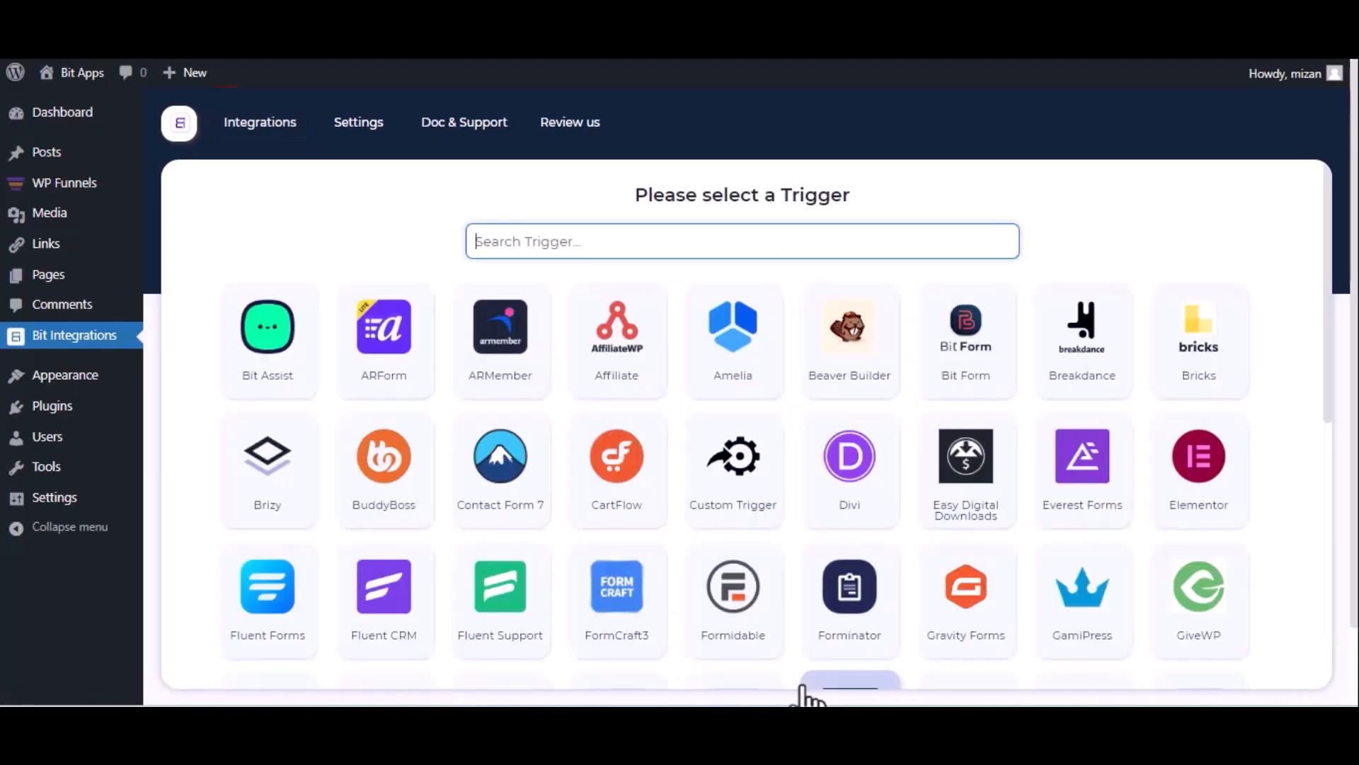
# Choose WPFunnels as the trigger, copy its webhook URL and start fetching the response.
pyautogui.write('wp')
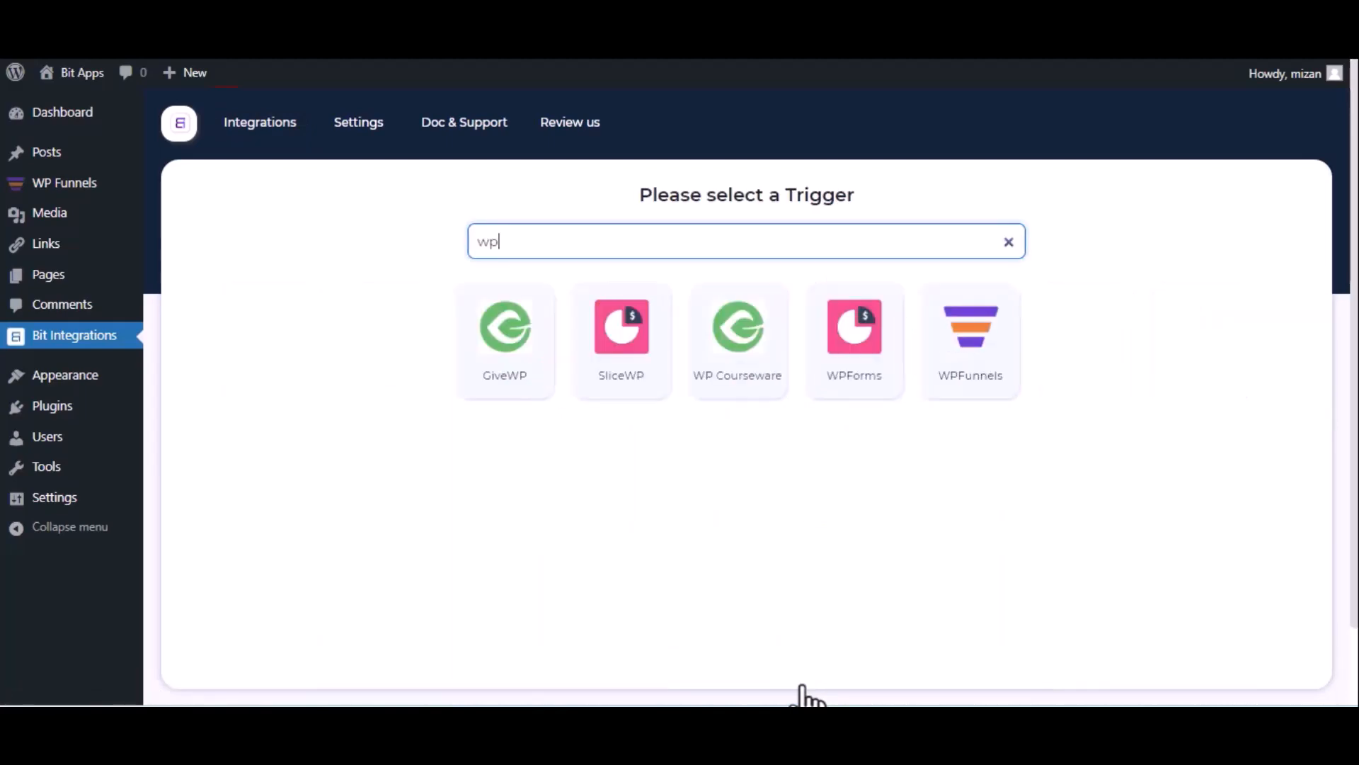
pyautogui.click(958, 391)
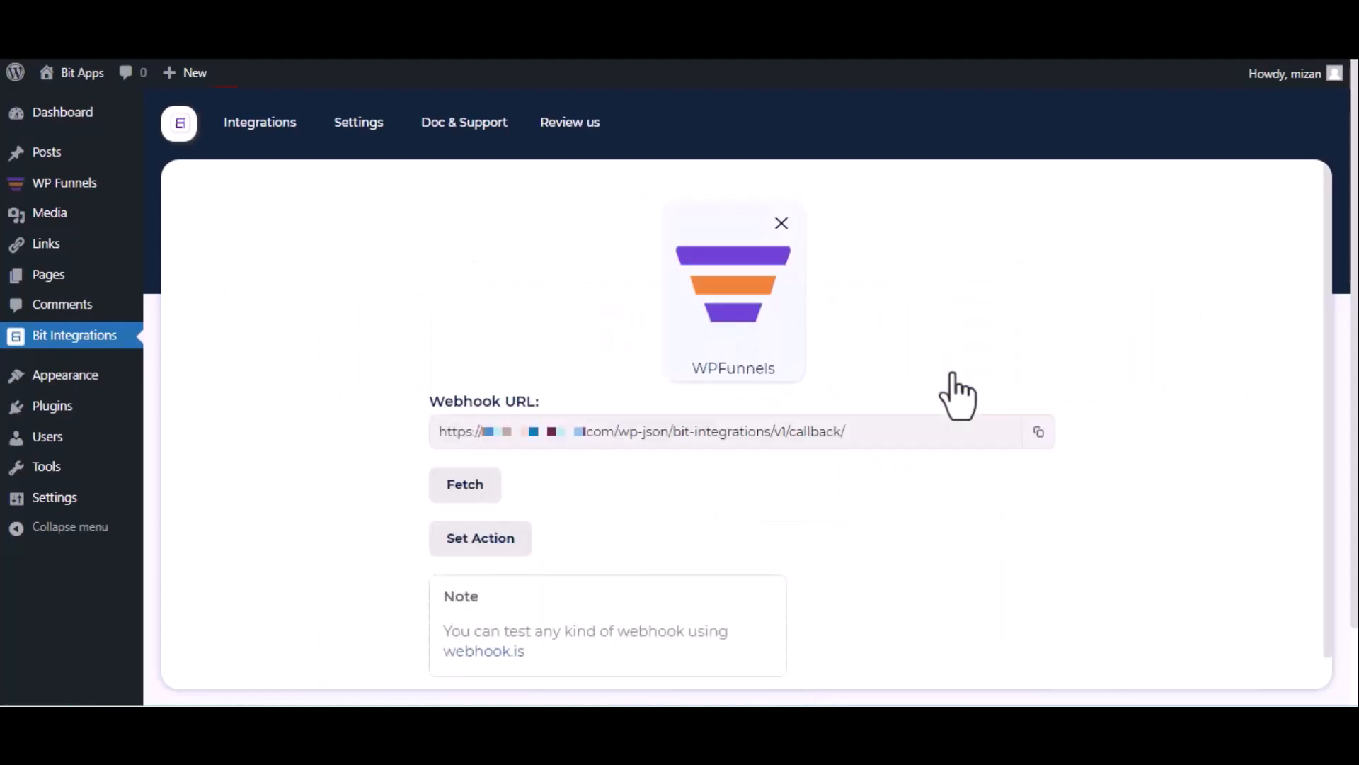
pyautogui.click(1037, 432)
pyautogui.click(448, 497)
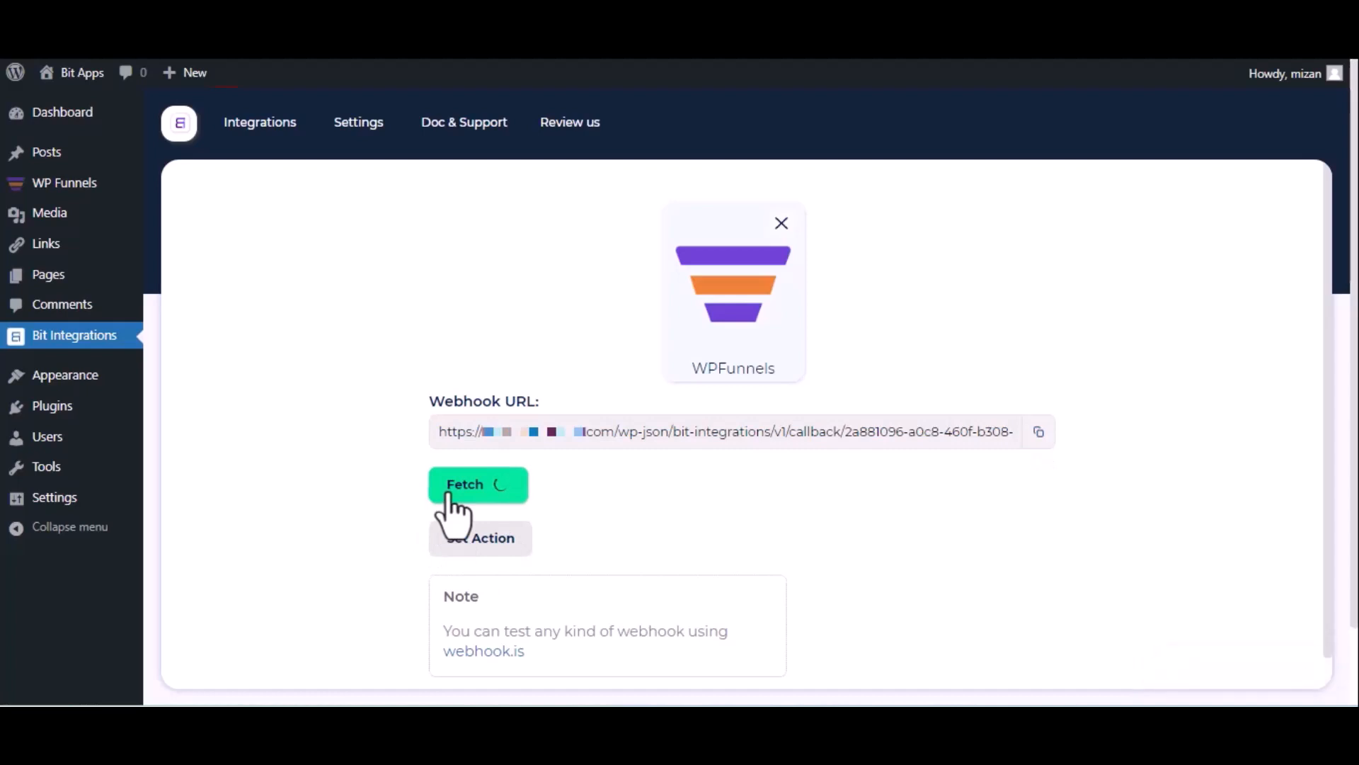
# Switch to WP Funnels, open the eBook Elementor funnel for editing and start a new webhook in its webhook list.
pyautogui.hotkey('ctrl', 'Tab')
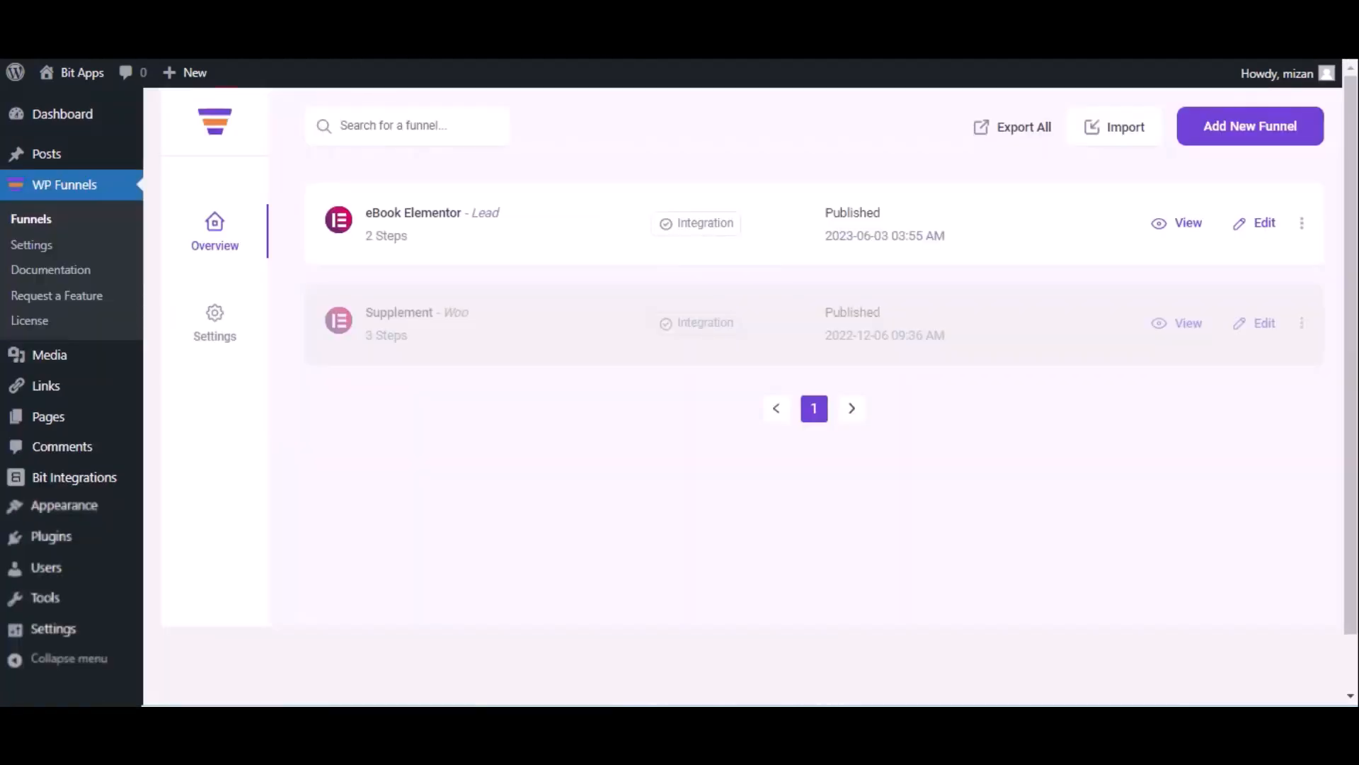
pyautogui.click(1264, 223)
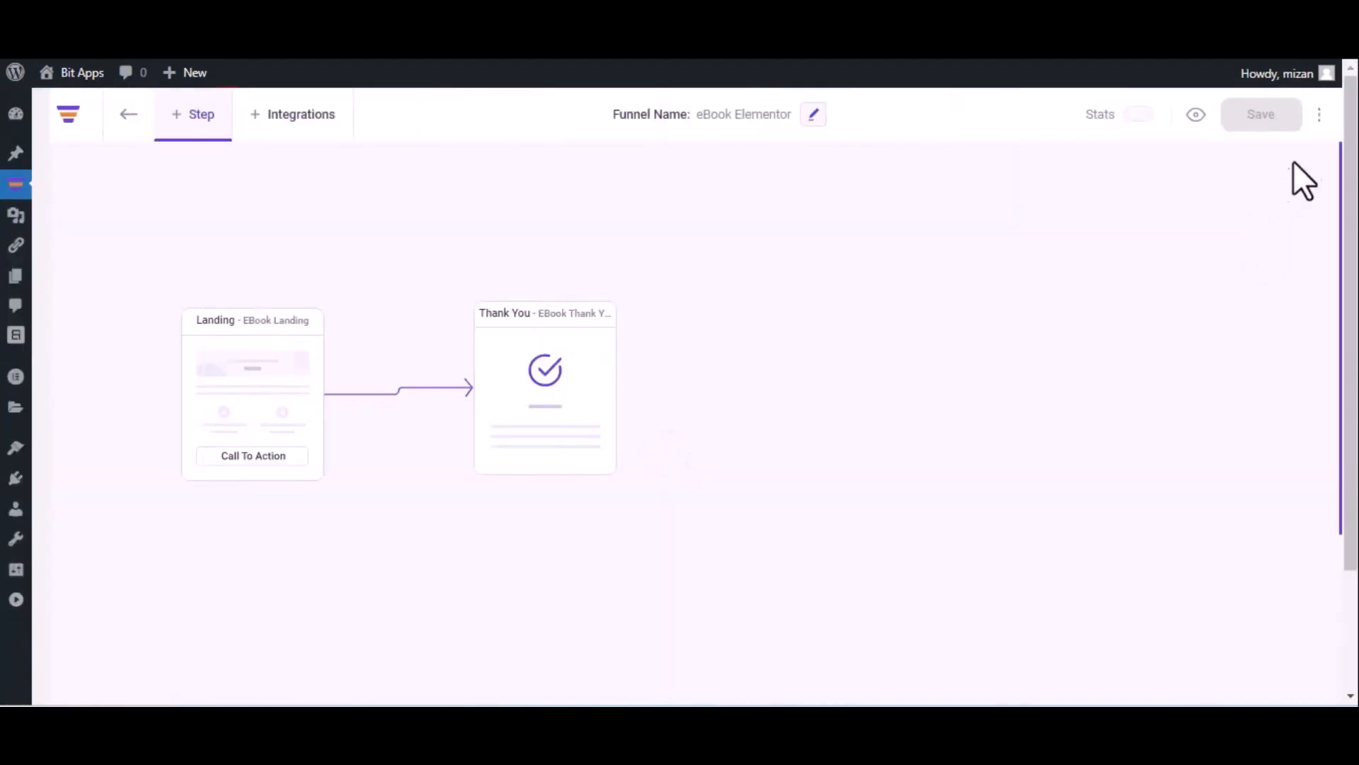
pyautogui.click(1319, 114)
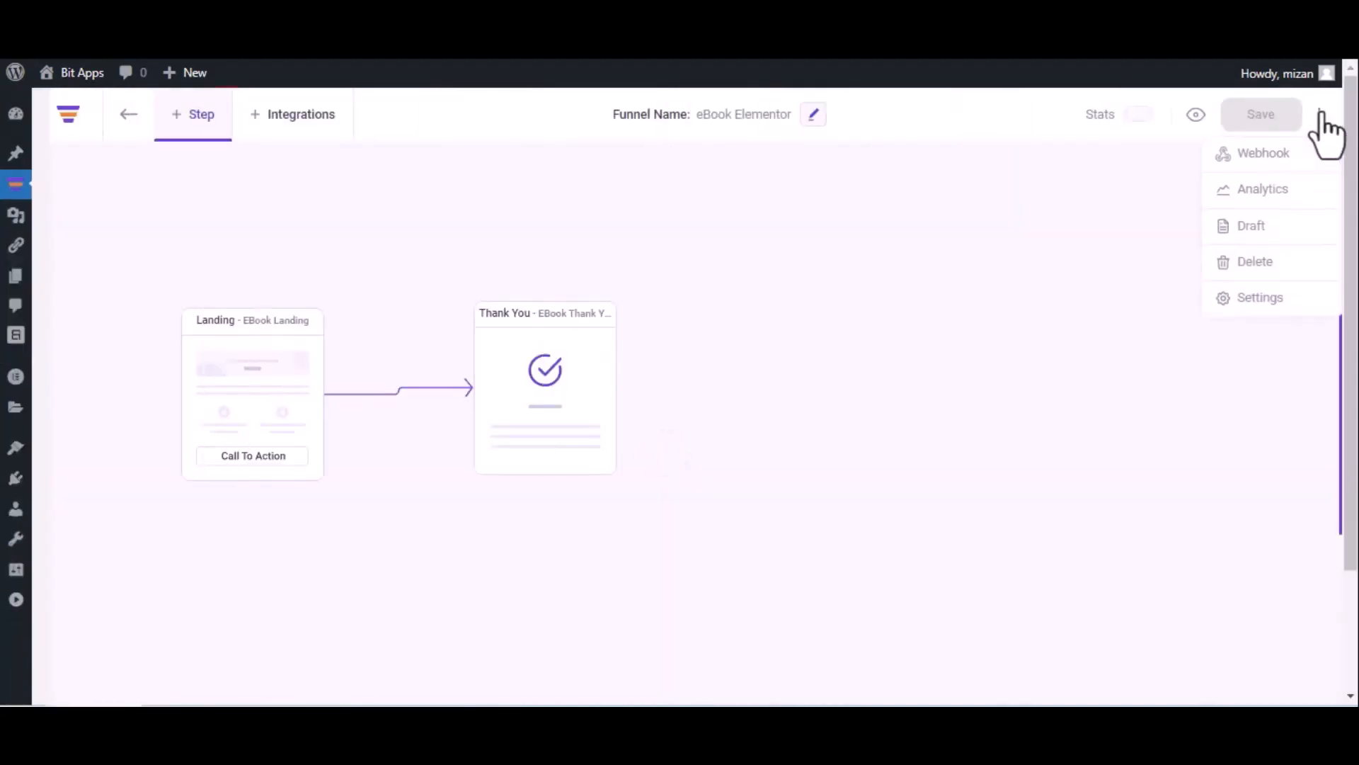
pyautogui.click(1292, 152)
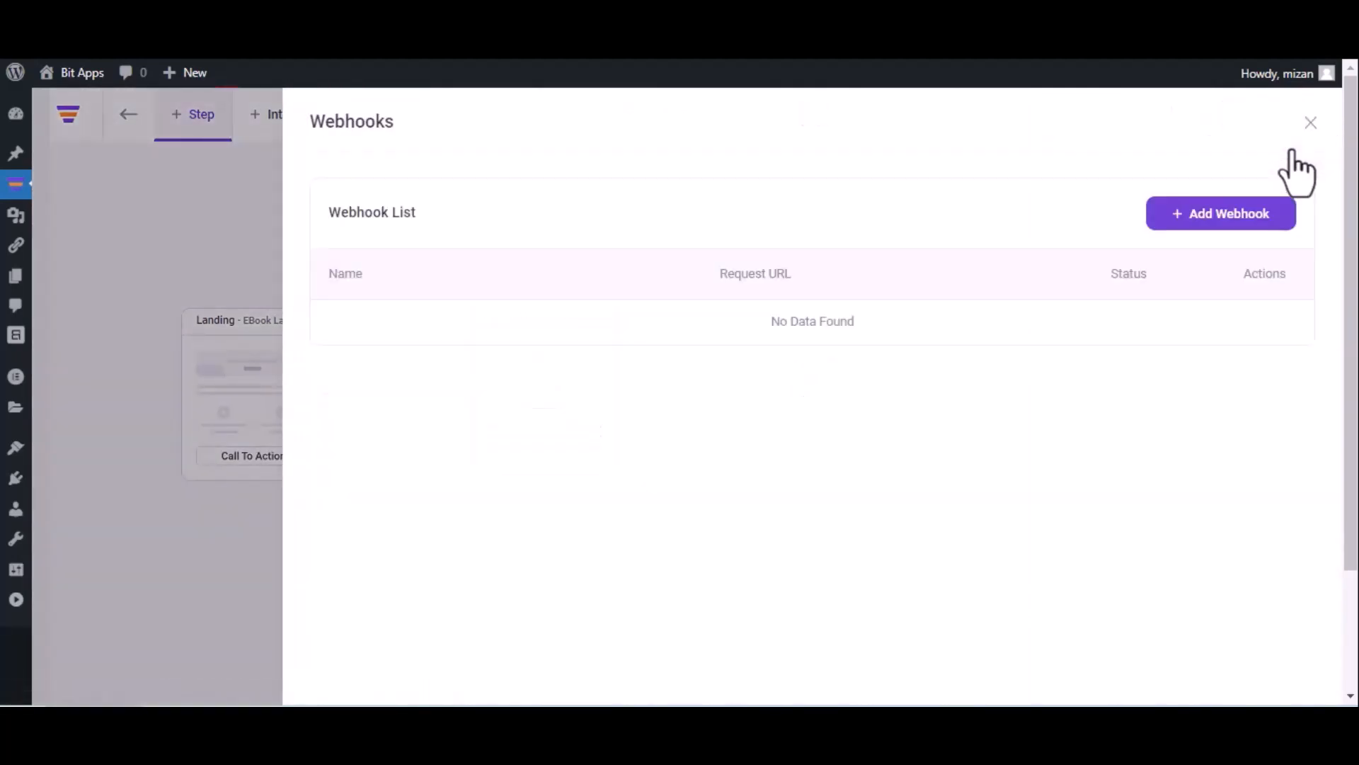
pyautogui.click(1213, 212)
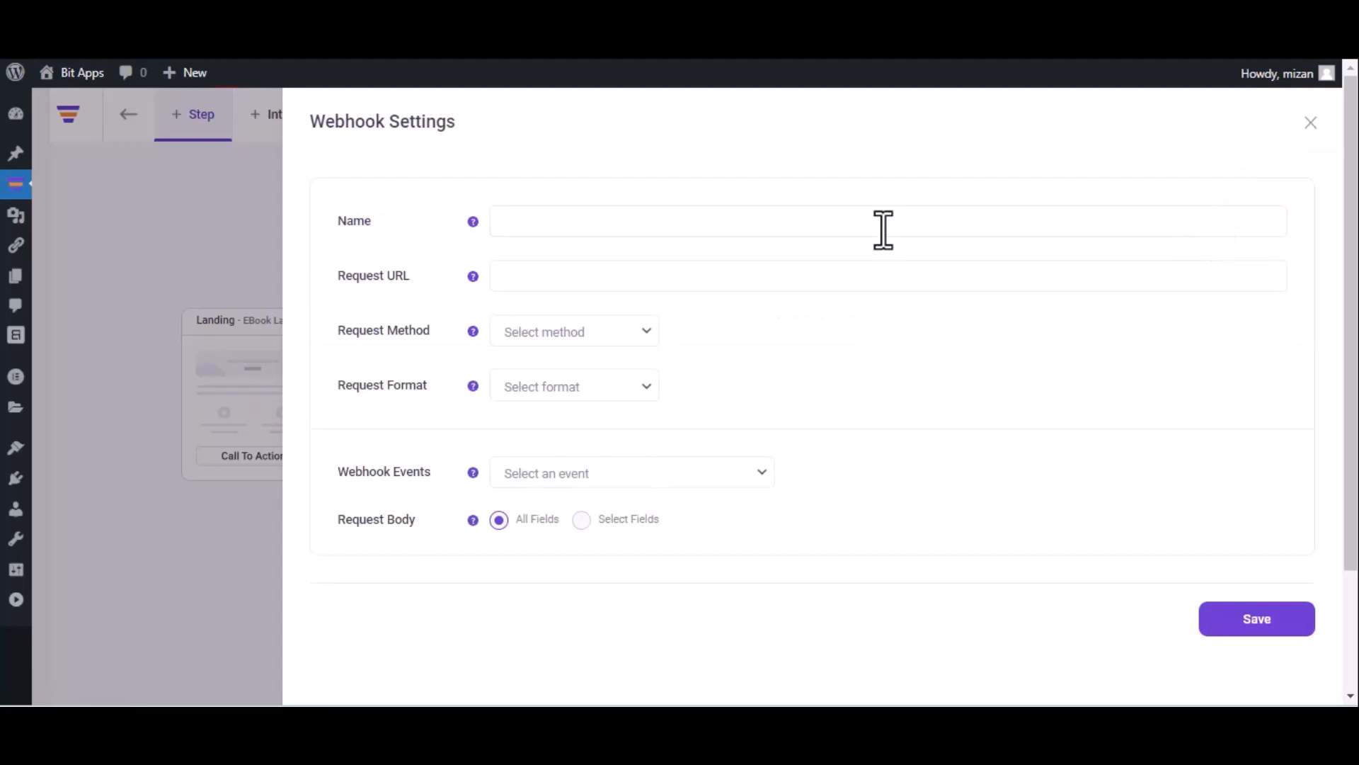
# Name the webhook Bit Integrations and paste the copied webhook URL as its request URL.
pyautogui.write('Bit Integrations')
pyautogui.click(676, 274)
pyautogui.hotkey('ctrl', 'v')
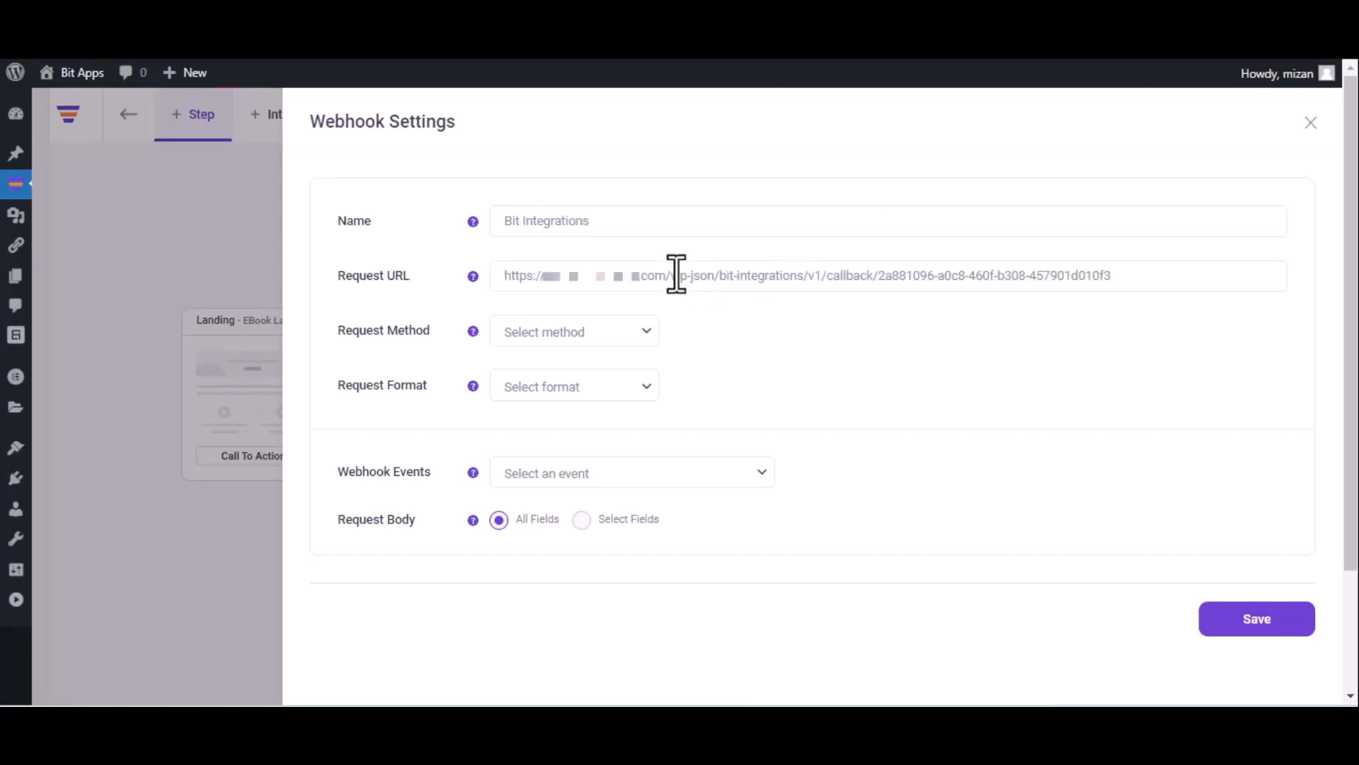
# Set the webhook to POST, JSON format and the After Optin Form Submitted (eBook Landing) event, and save it.
pyautogui.click(584, 346)
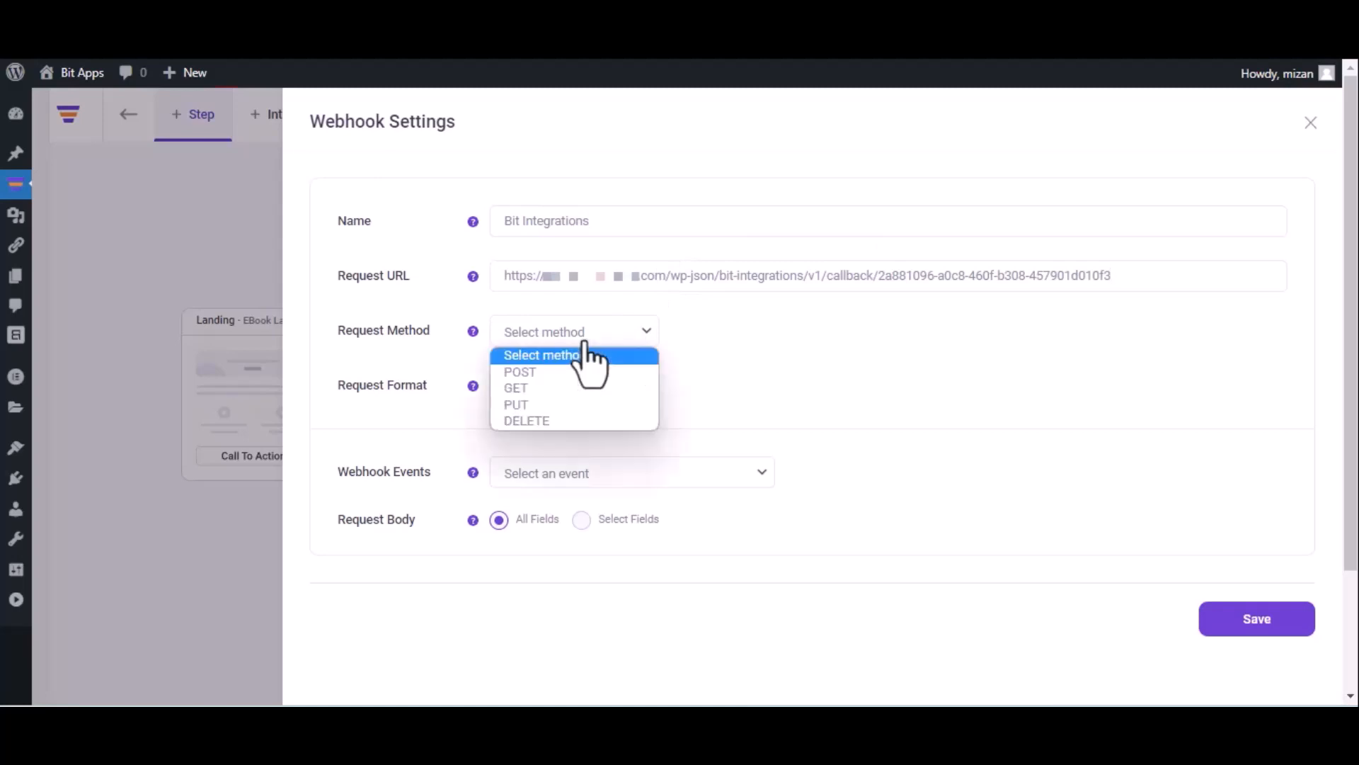
pyautogui.click(571, 374)
pyautogui.click(572, 383)
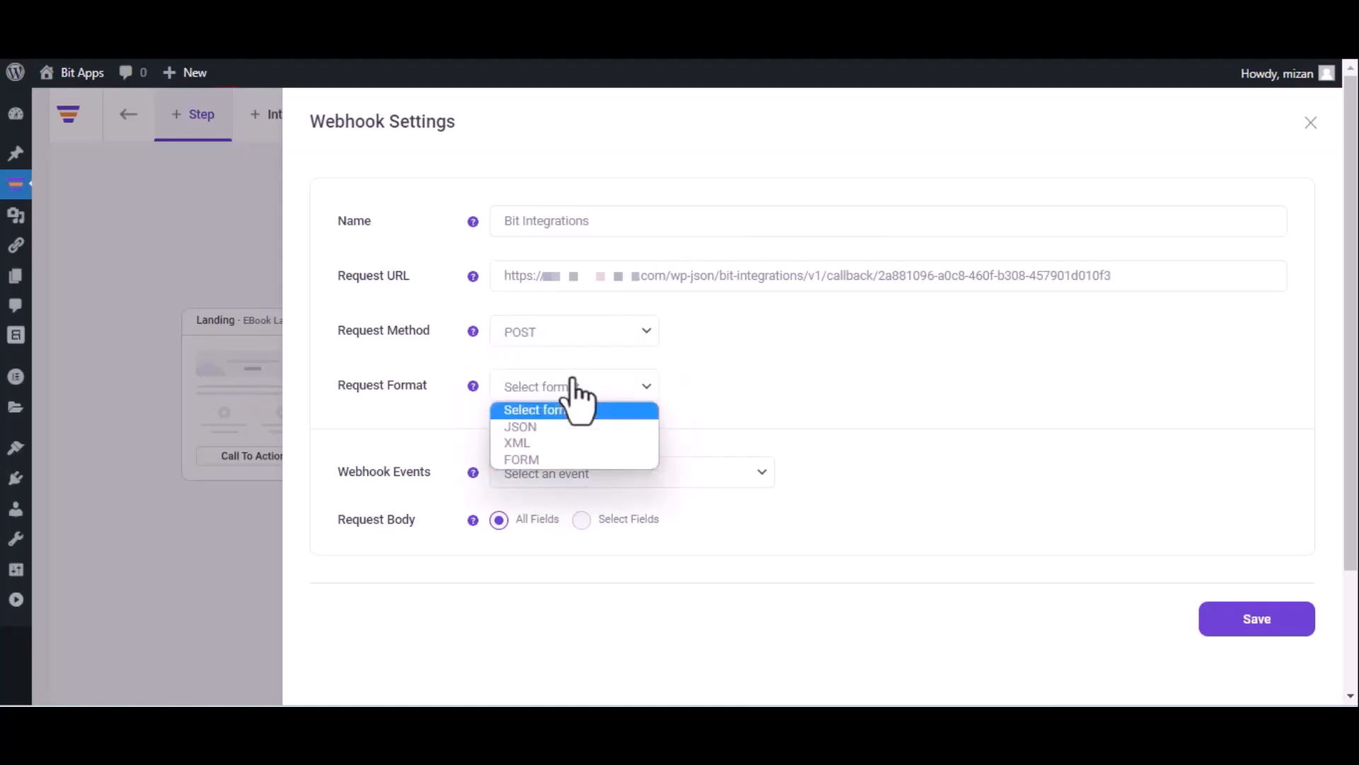
pyautogui.click(562, 426)
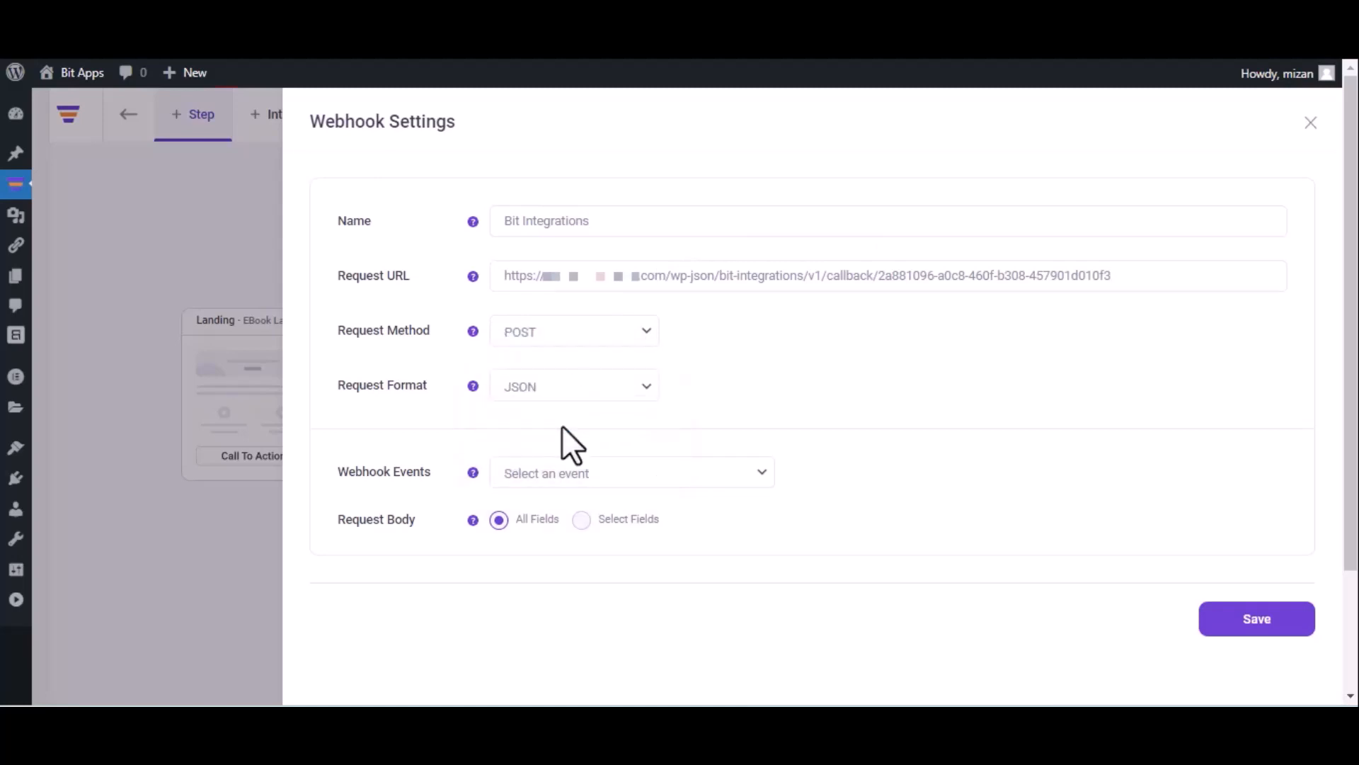
pyautogui.click(596, 474)
pyautogui.click(593, 516)
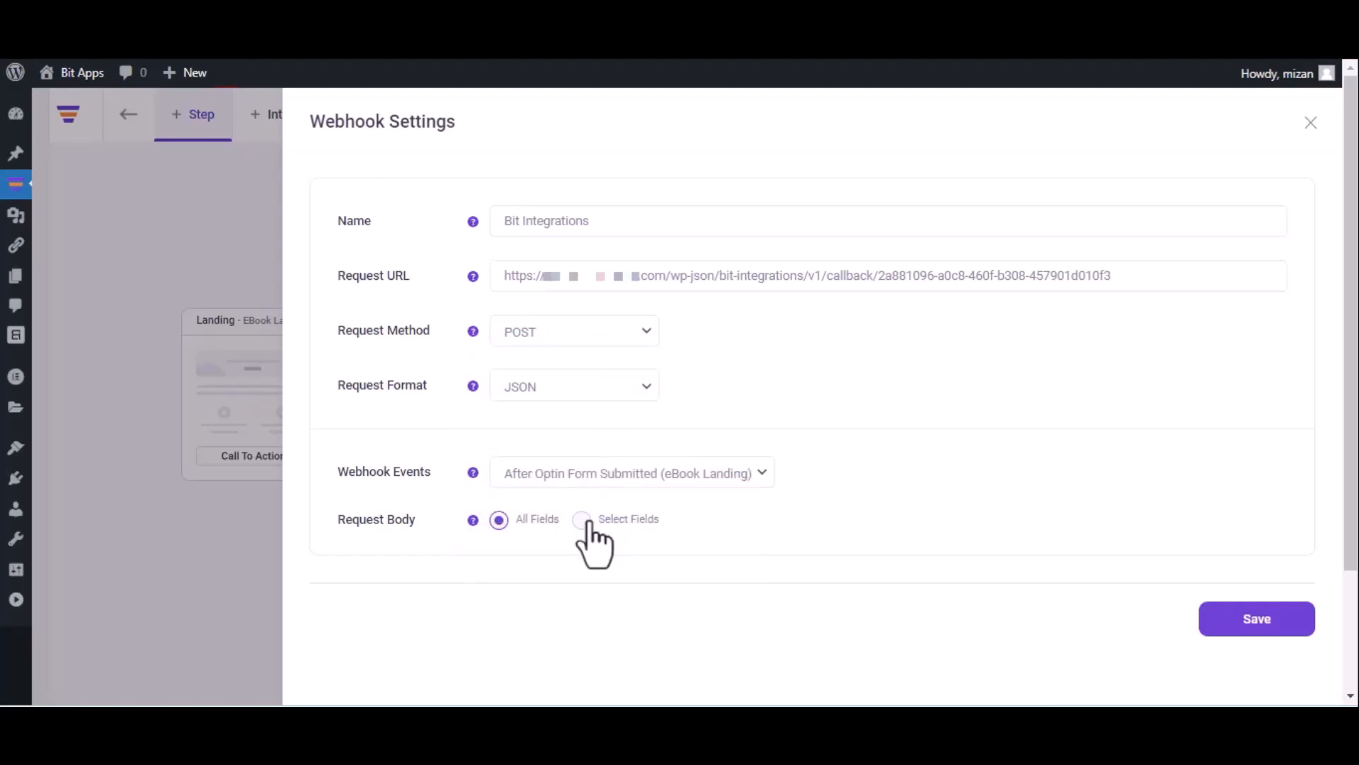
pyautogui.click(1254, 622)
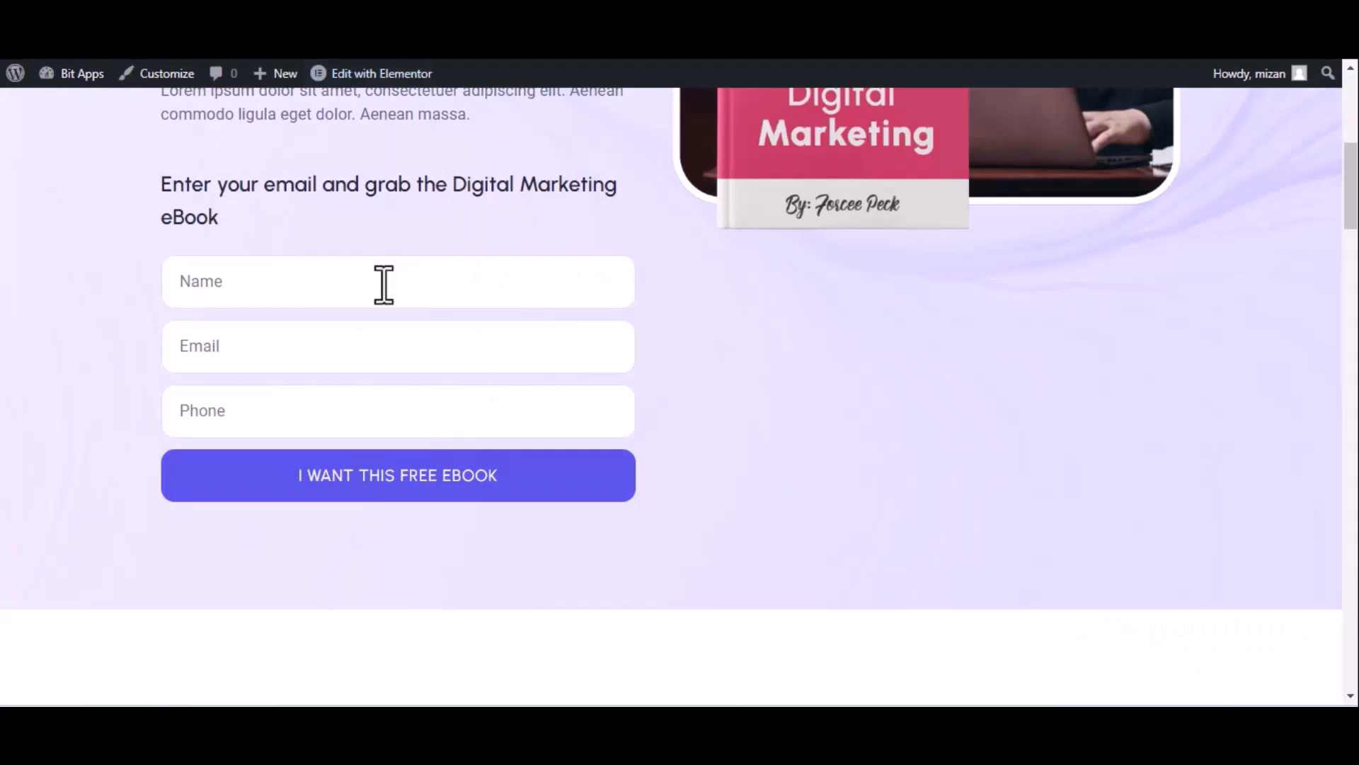
# Submit the eBook landing page's opt-in form with the name Bit Integrations, a test email and a phone number.
pyautogui.click(384, 285)
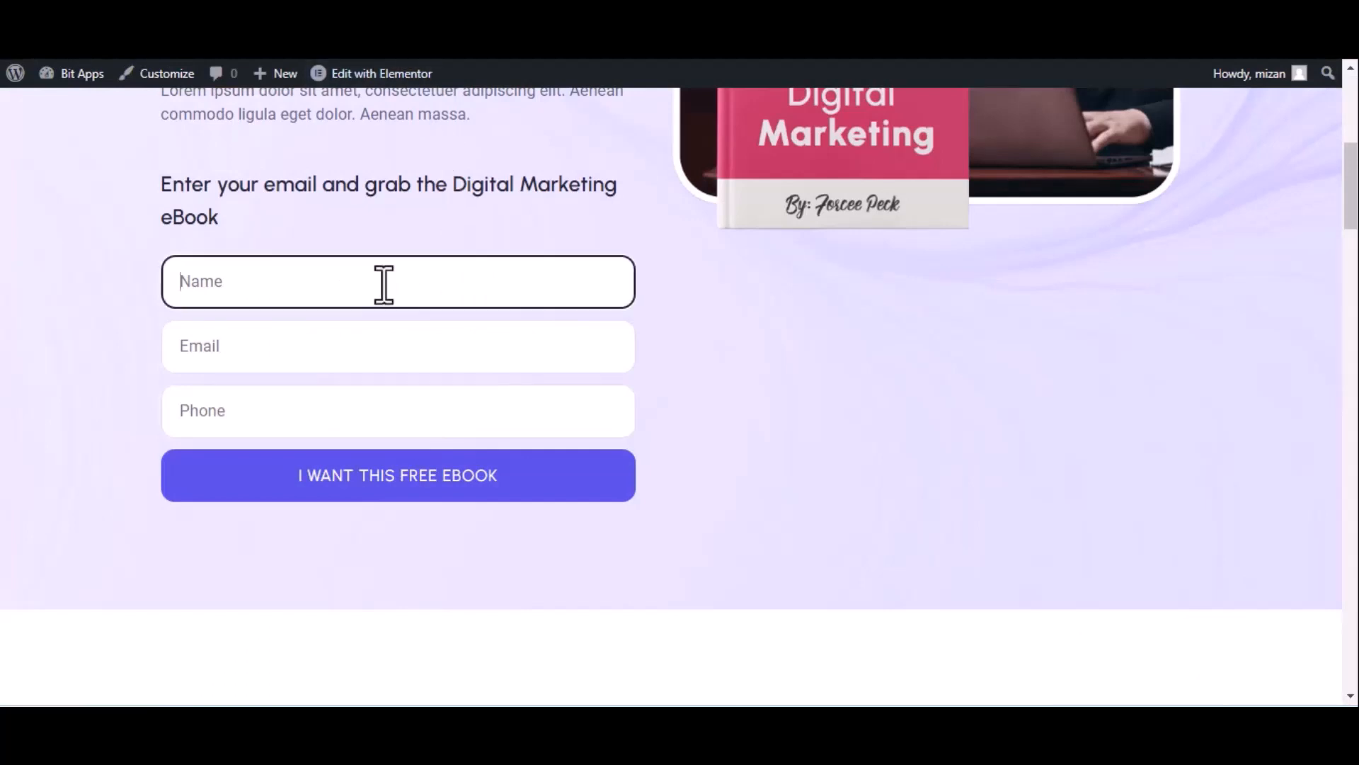
pyautogui.write('Bit Integrations')
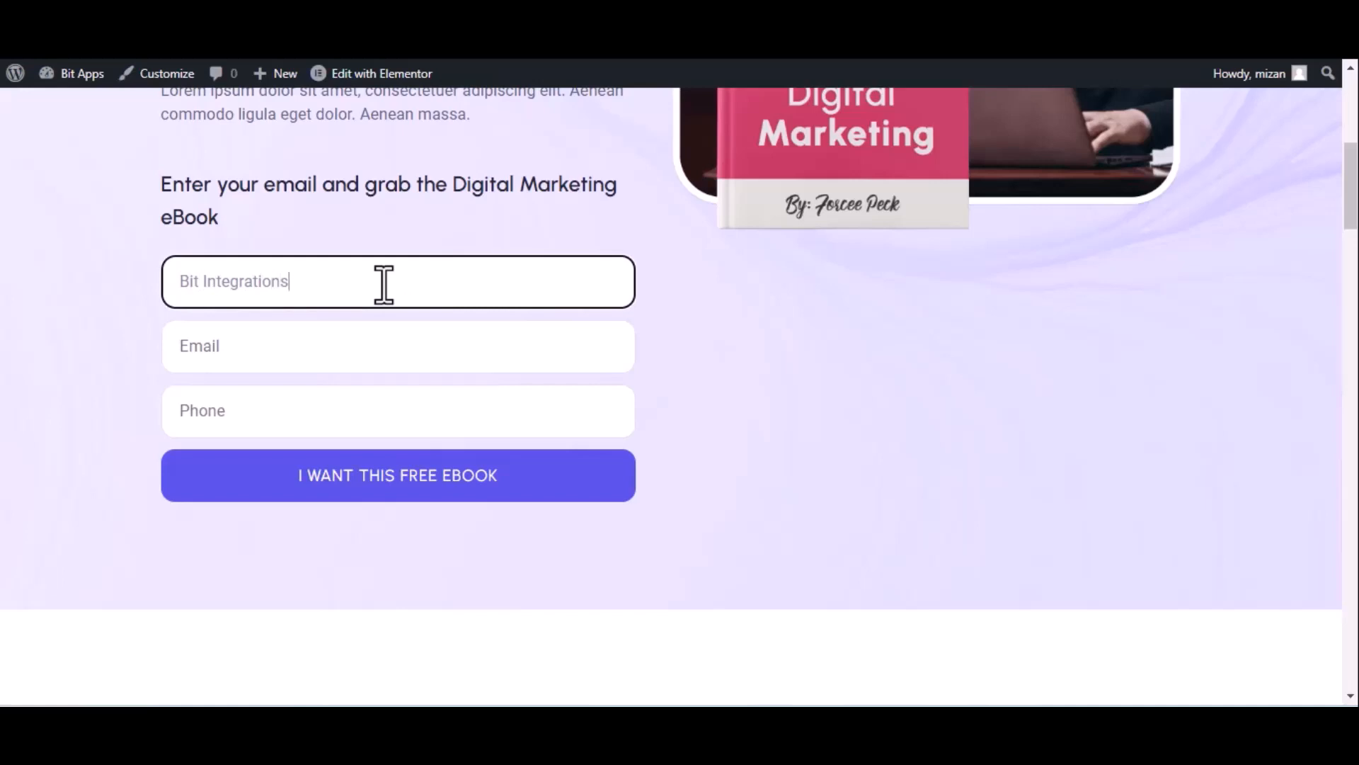
pyautogui.click(302, 361)
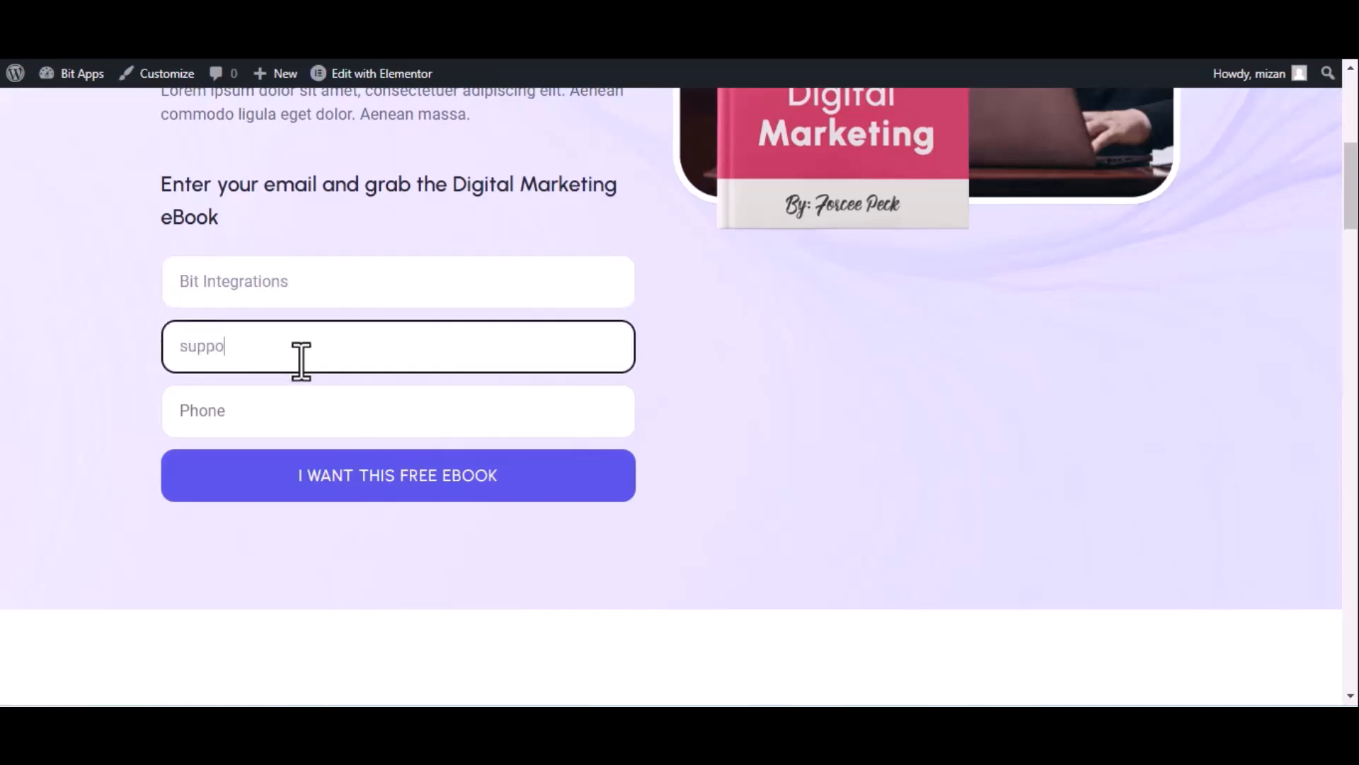
pyautogui.click(303, 410)
pyautogui.write('44455')
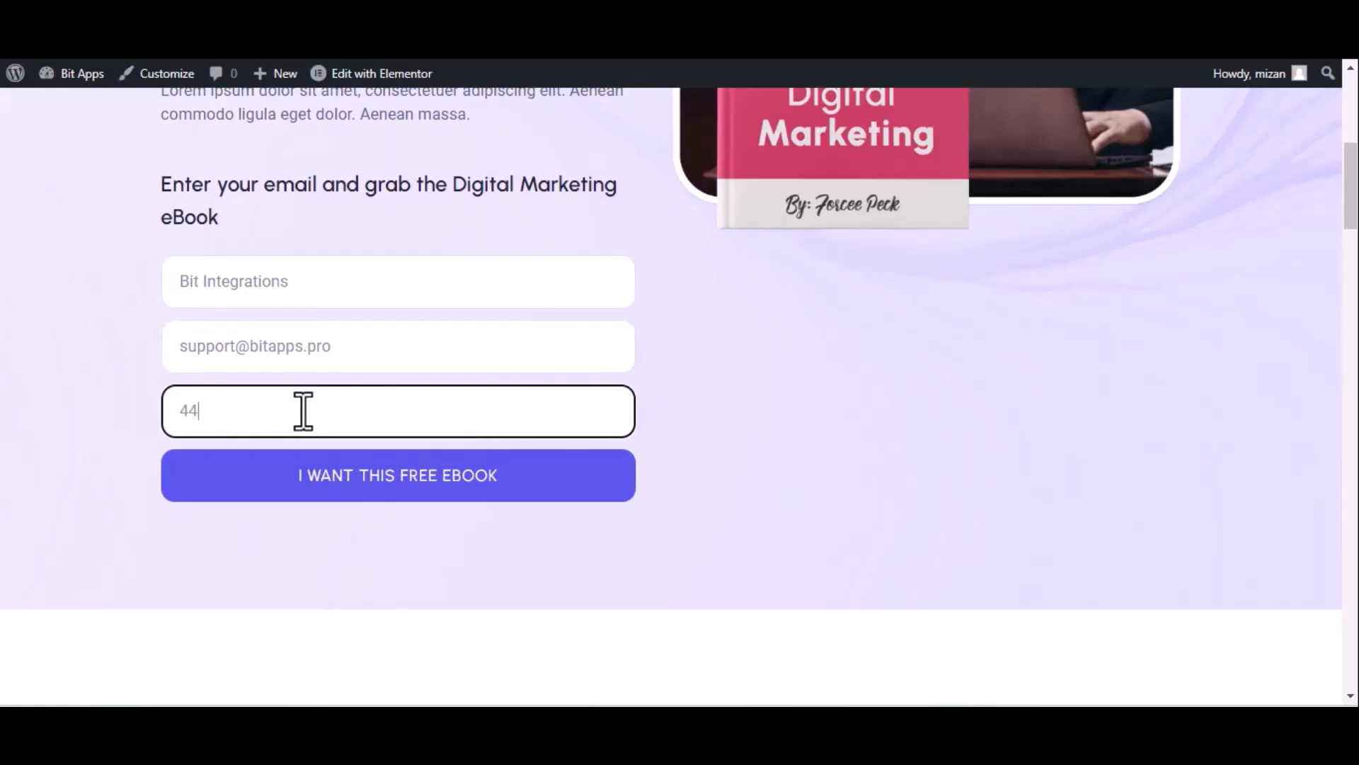
pyautogui.write('5666')
pyautogui.click(347, 478)
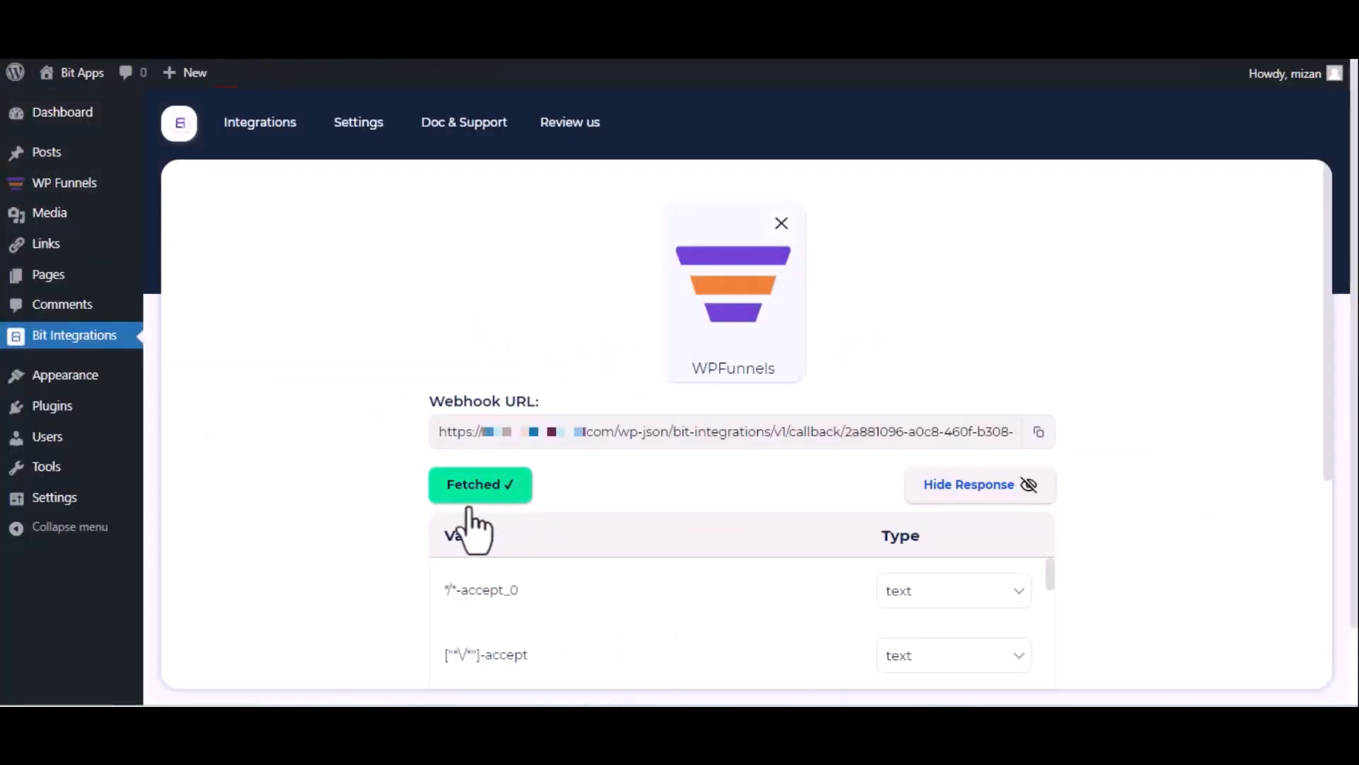
# Proceed from the fetched WPFunnels trigger data to the action selection and choose SendinBlue as the action.
pyautogui.scroll(-5, 480, 520)
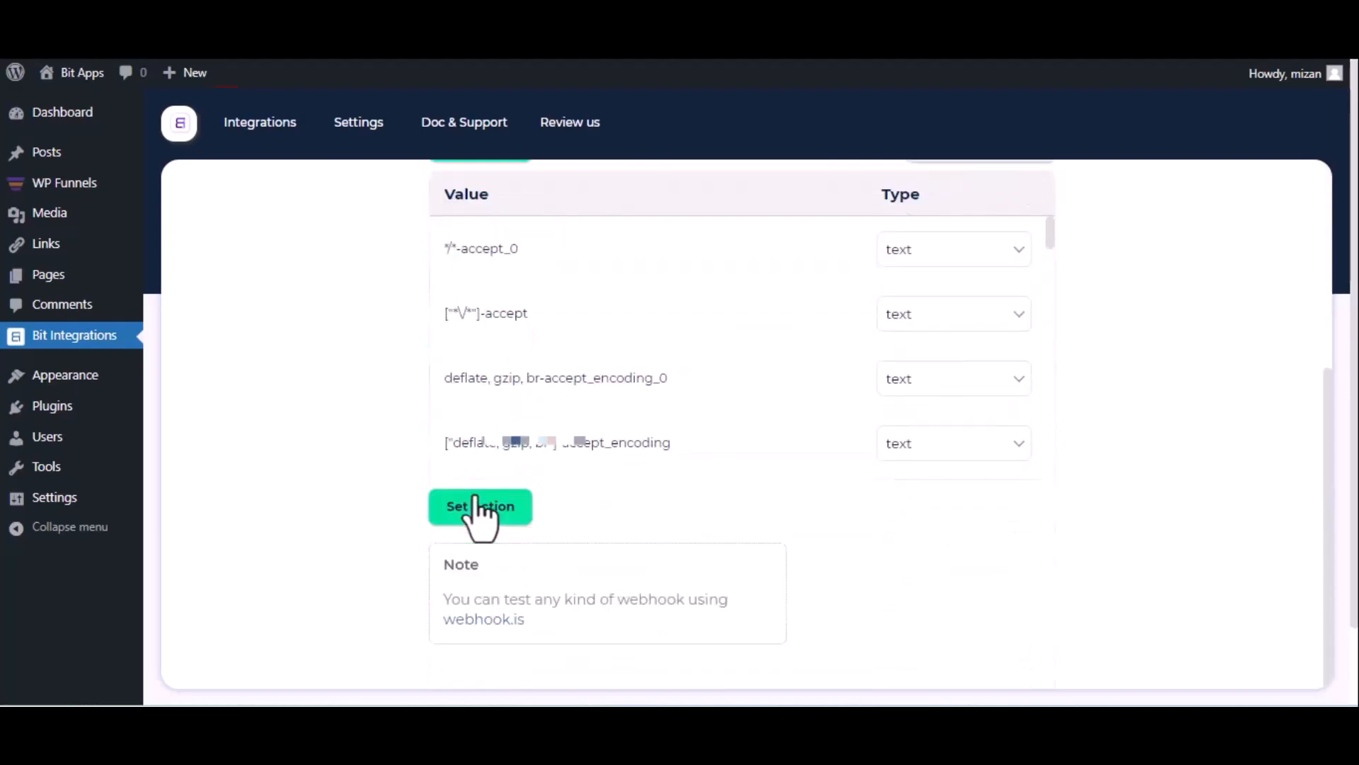
pyautogui.click(476, 500)
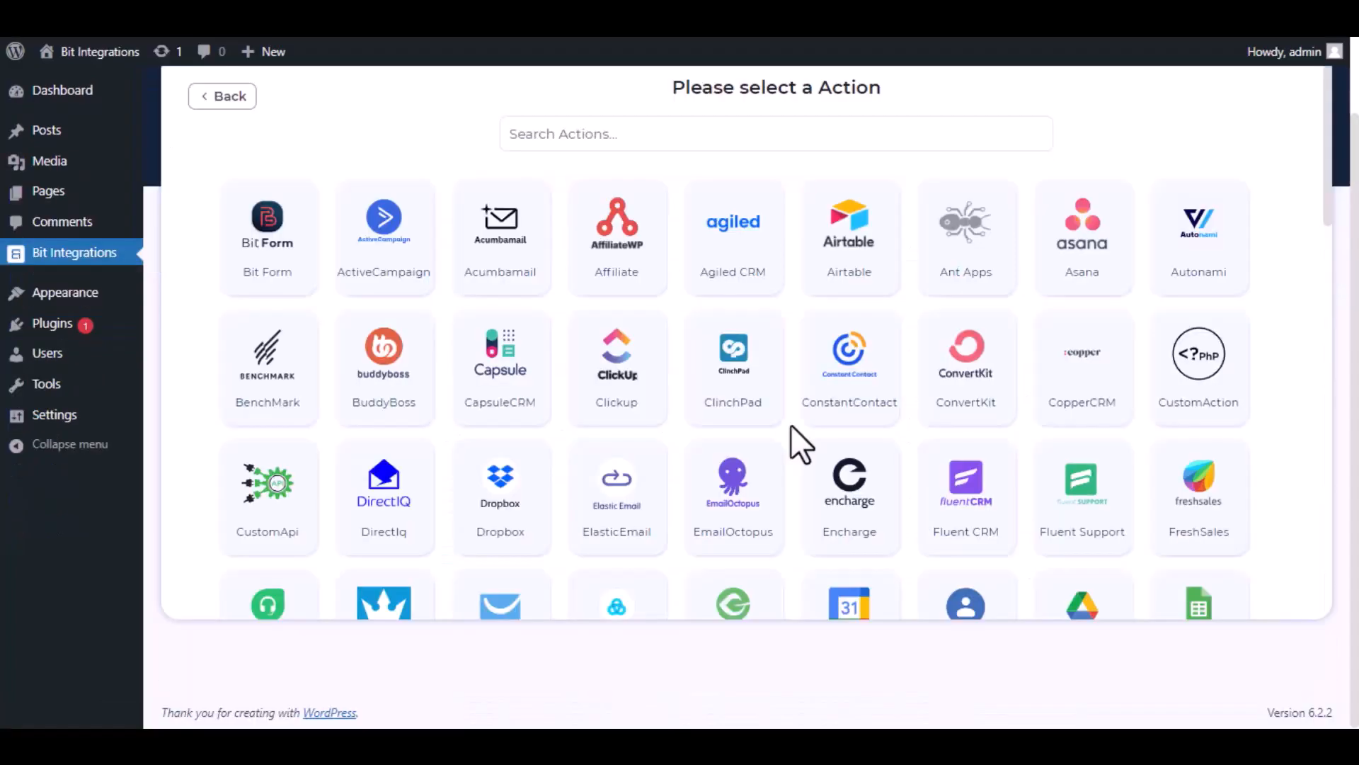
pyautogui.click(707, 124)
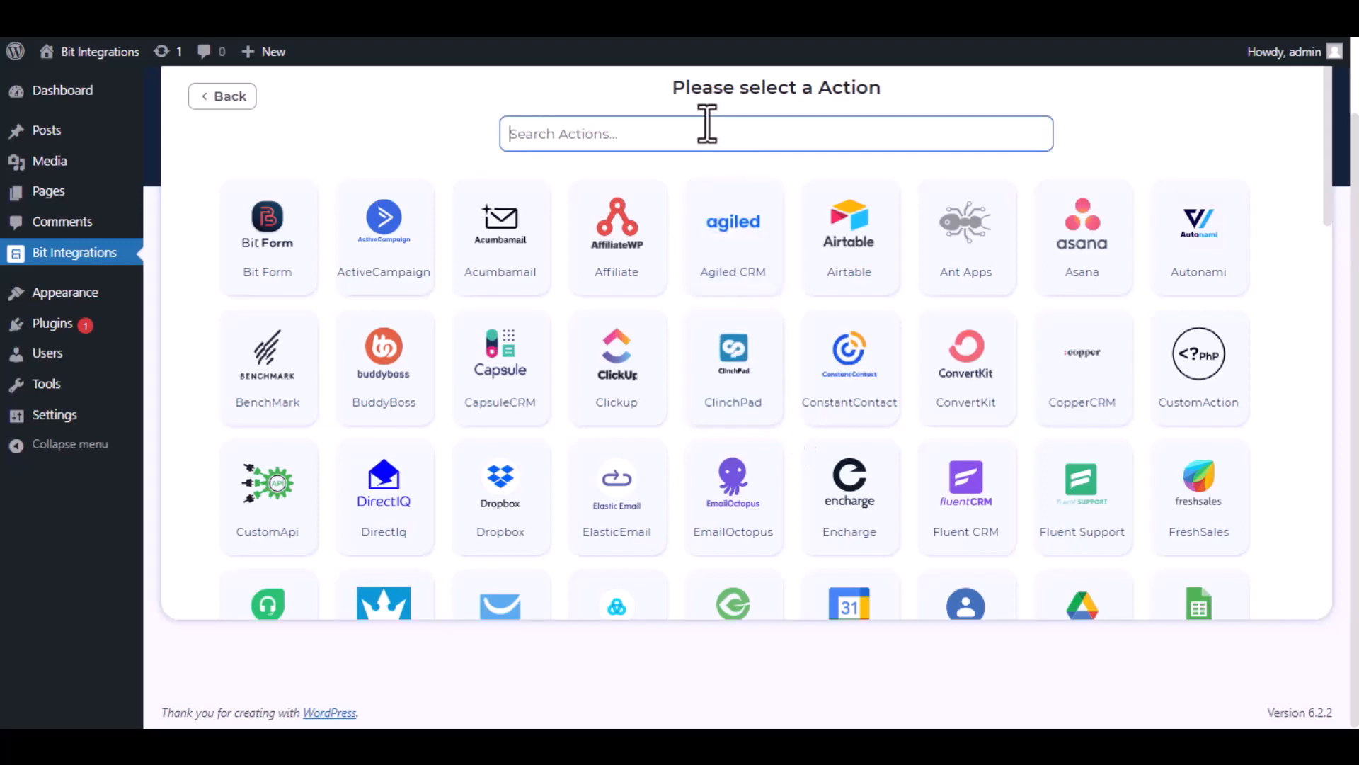
pyautogui.write('Sendin')
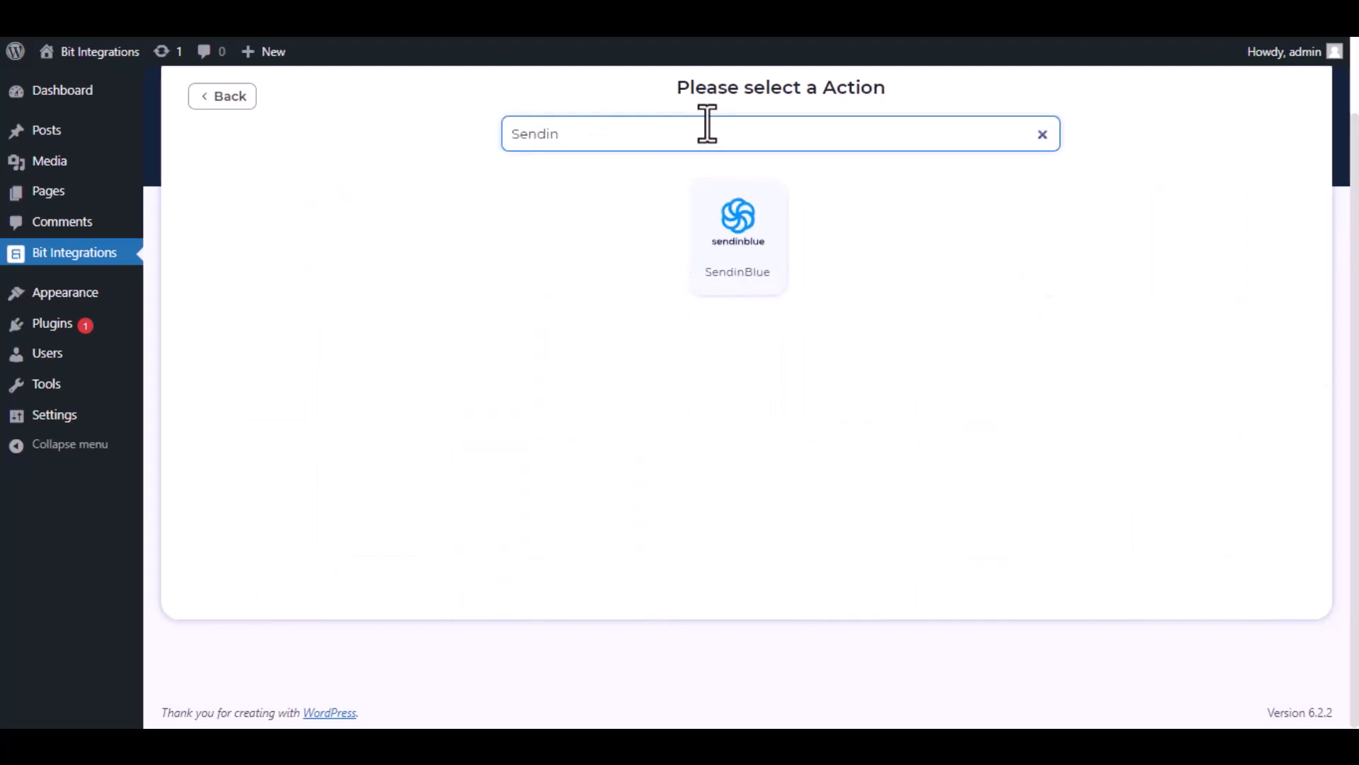
pyautogui.click(739, 233)
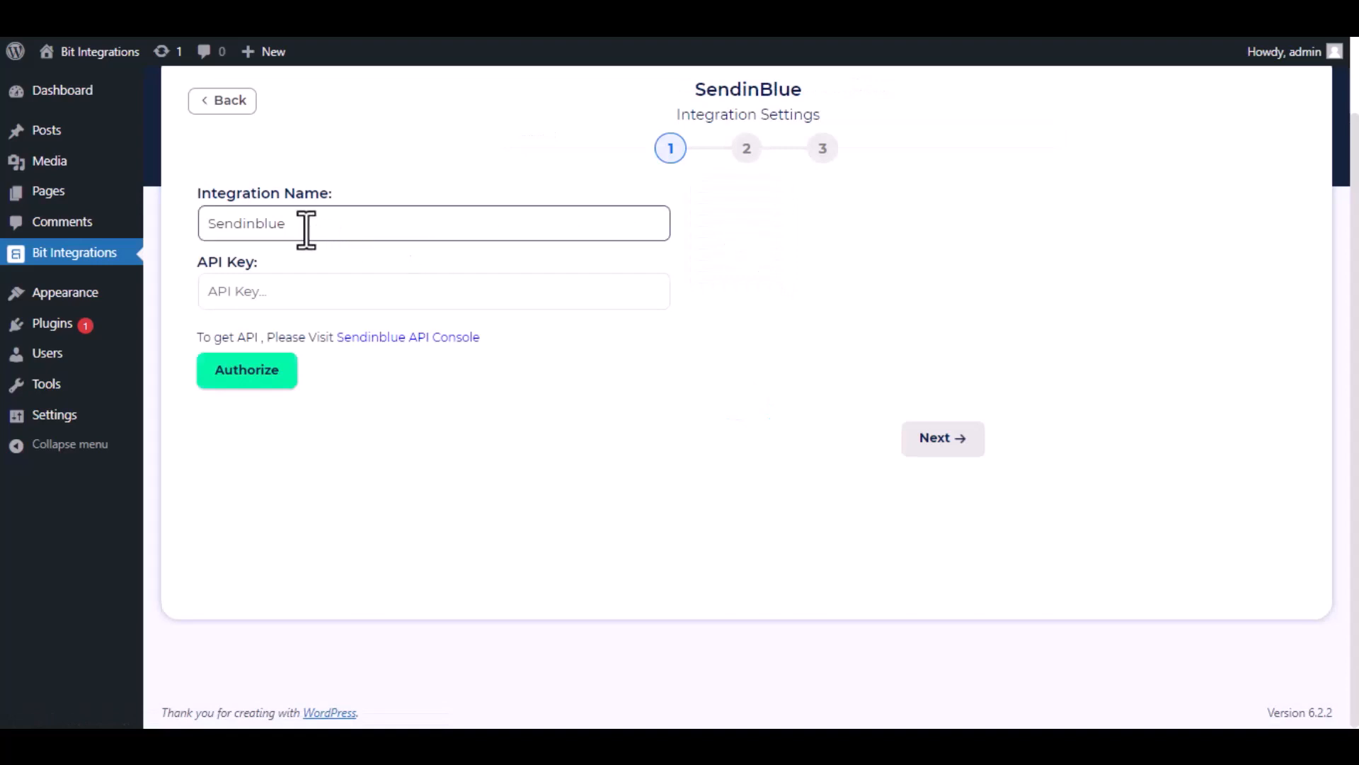
pyautogui.moveTo(307, 223); pyautogui.dragTo(187, 225)
pyautogui.click(186, 223)
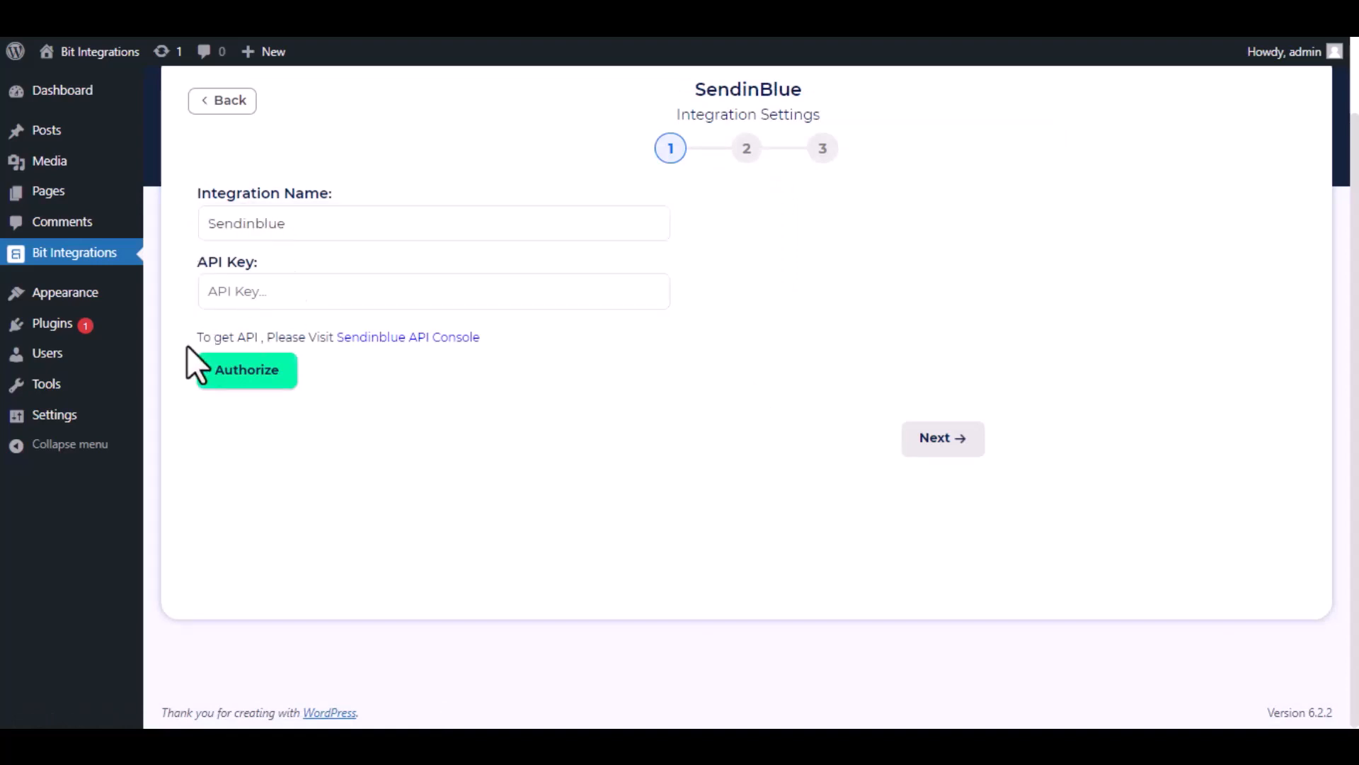
pyautogui.moveTo(193, 331); pyautogui.dragTo(449, 401)
pyautogui.click(401, 362)
# Open the Sendinblue API Console, generate a new API key named Bit Integrations and copy the key.
pyautogui.click(394, 337)
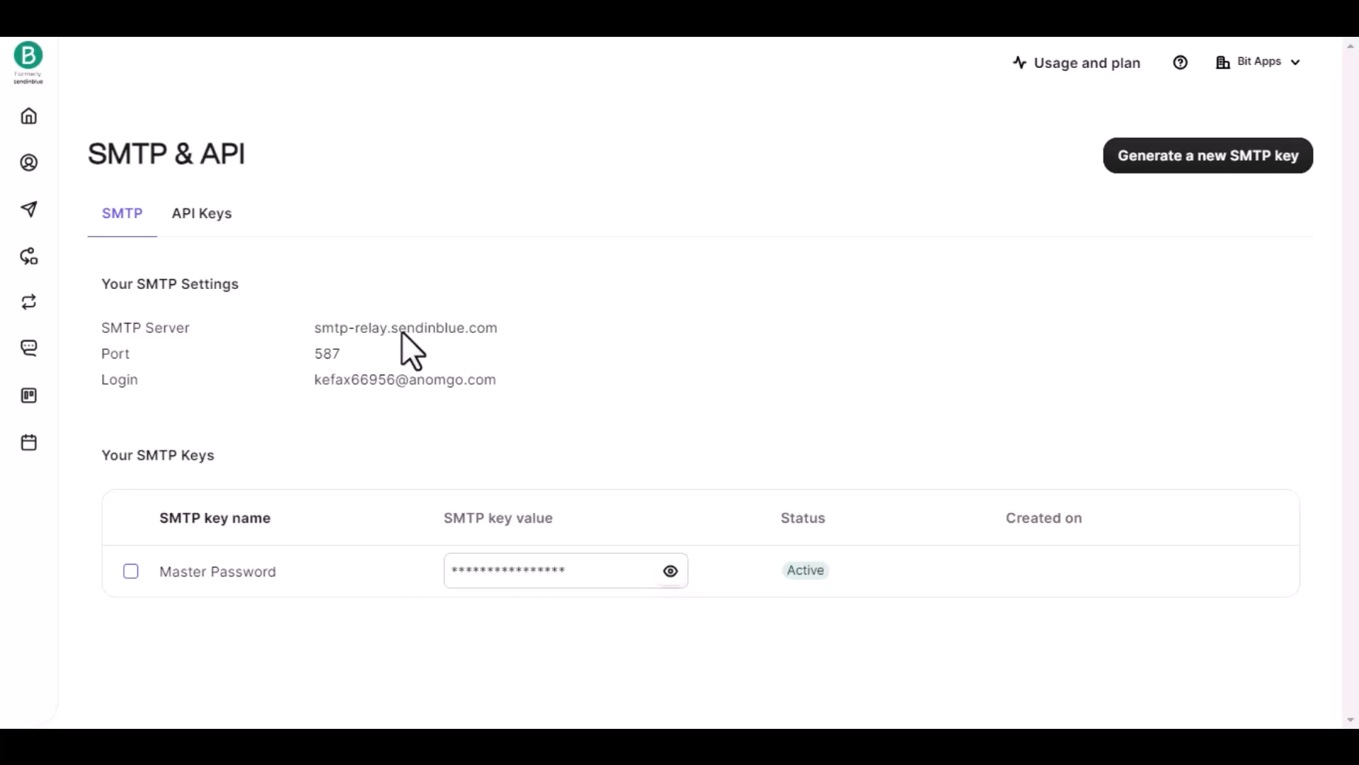
pyautogui.click(194, 216)
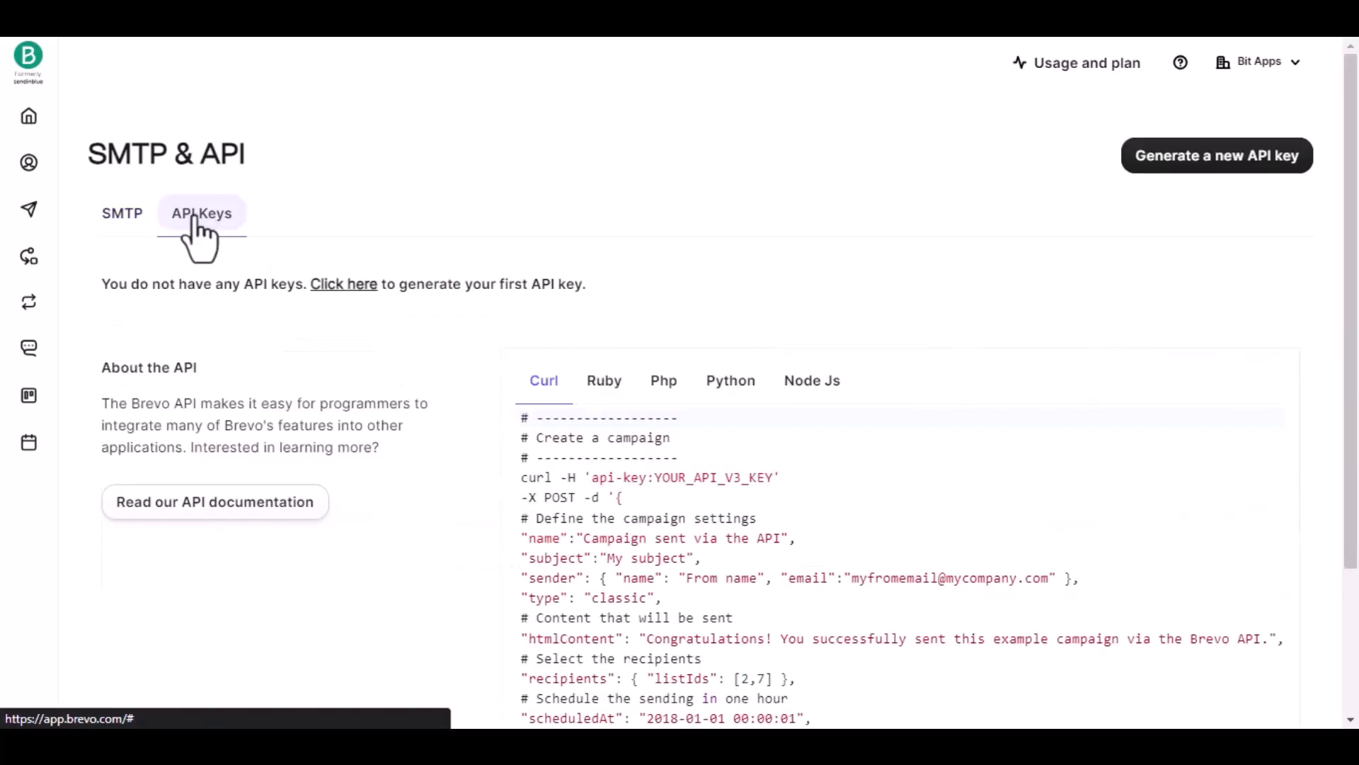
pyautogui.click(1190, 160)
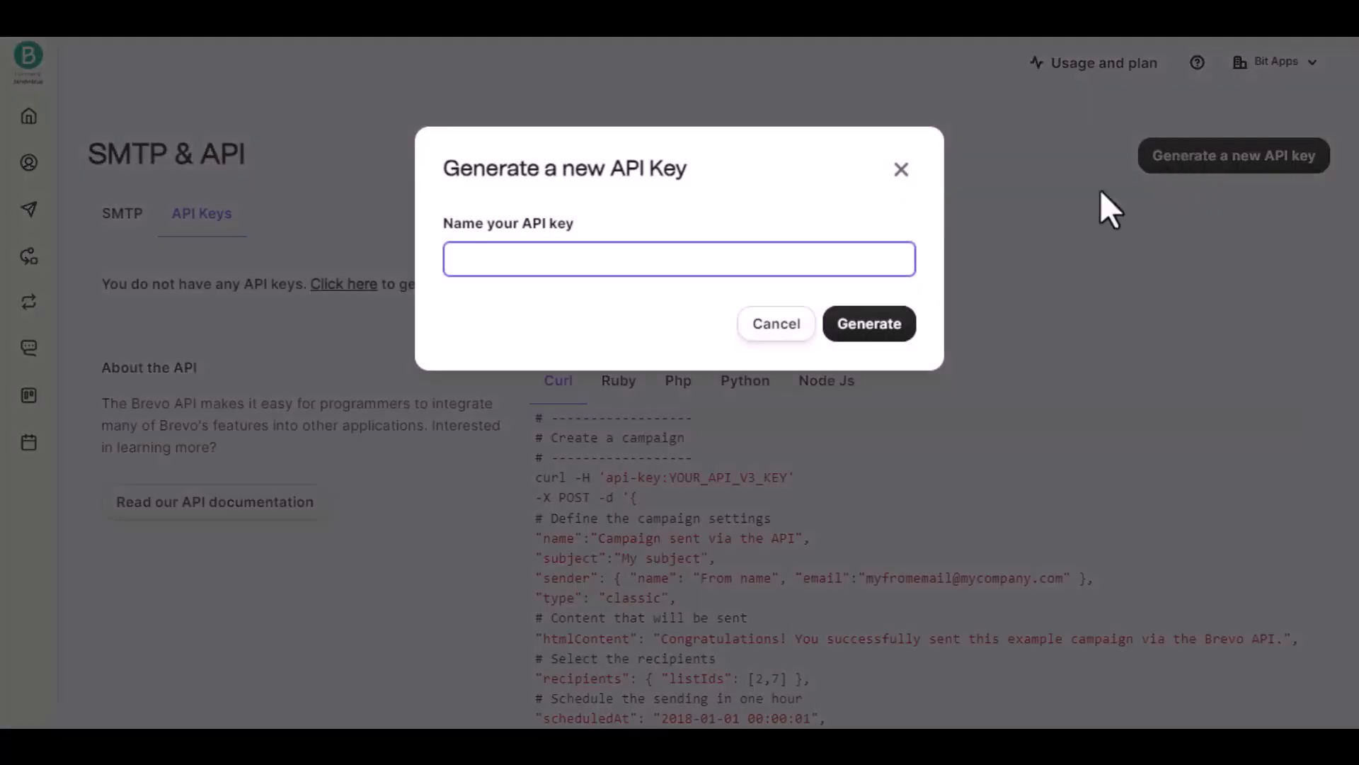
pyautogui.write('Bit Integrations')
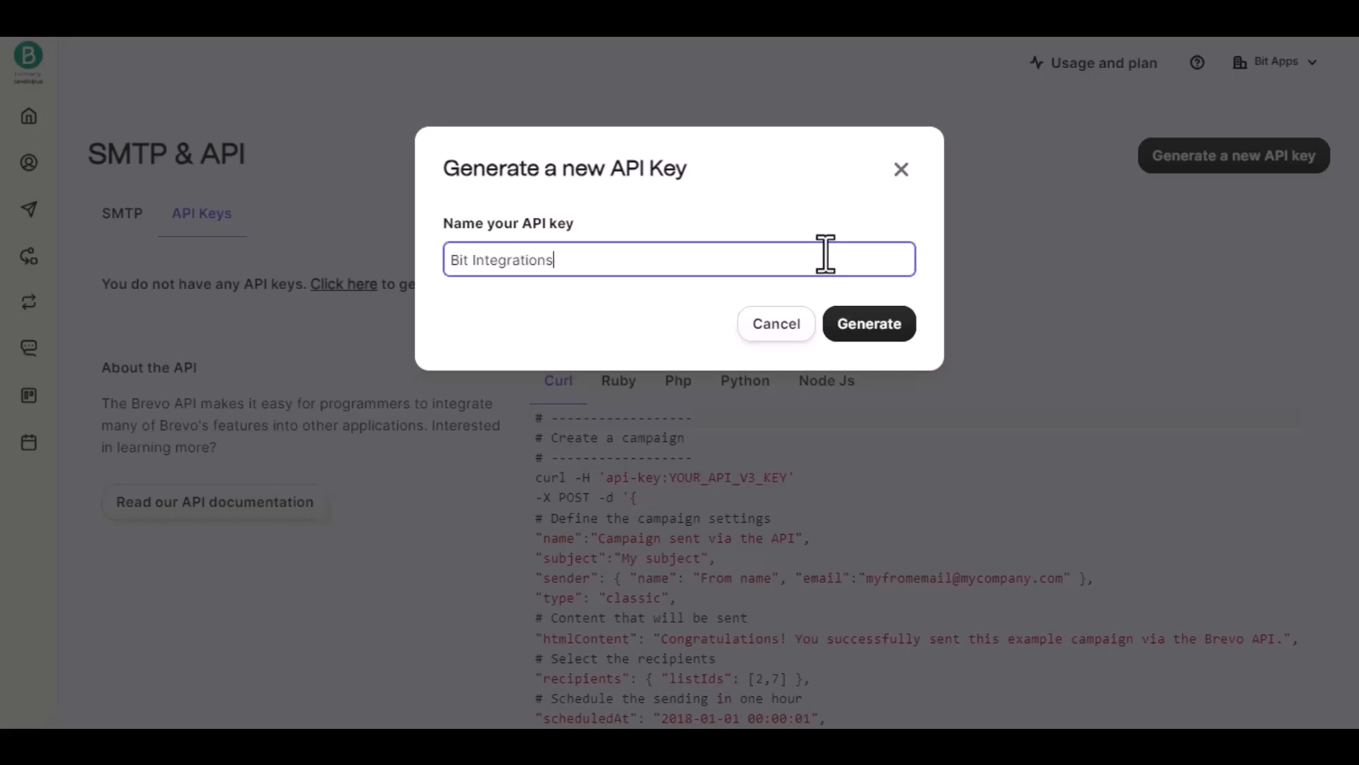
pyautogui.click(868, 322)
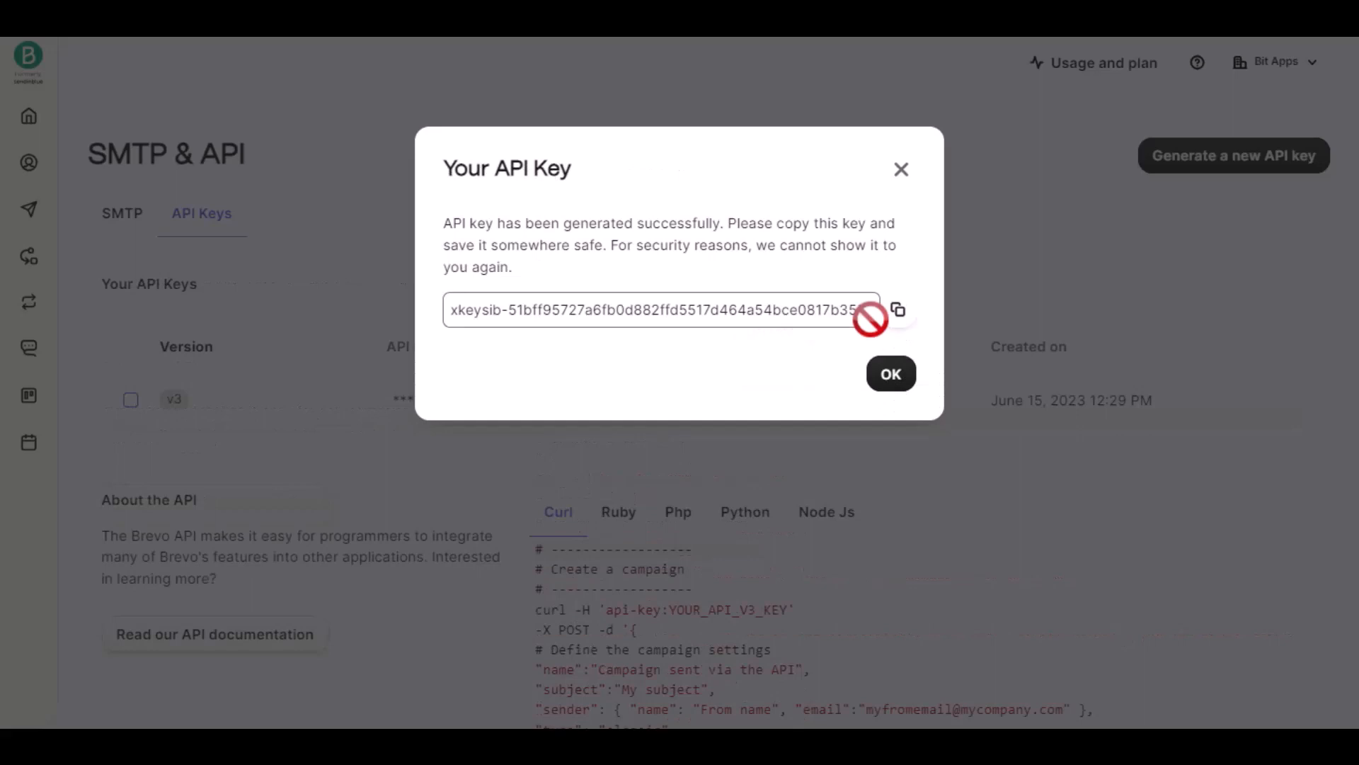
pyautogui.click(897, 310)
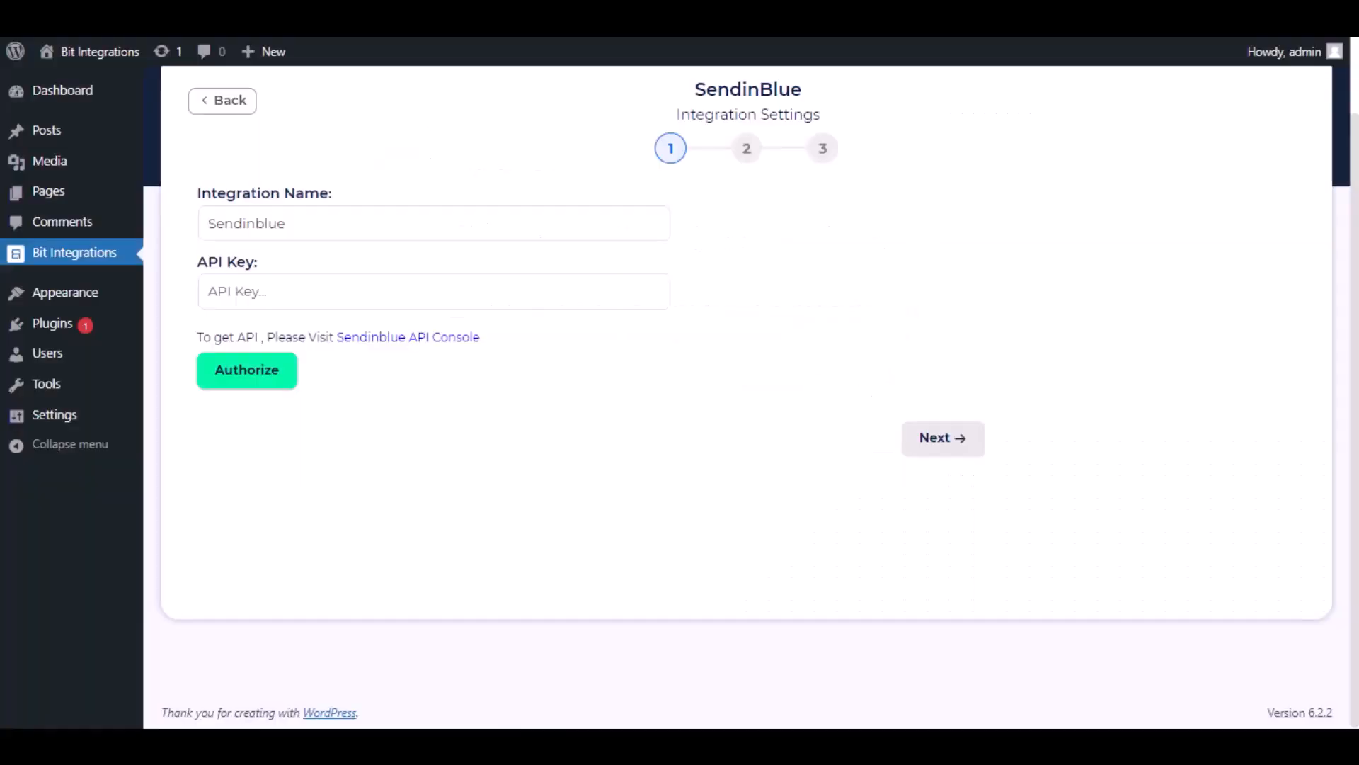
# Paste the API key into the SendinBlue integration settings and authorize the connection.
pyautogui.click(306, 282)
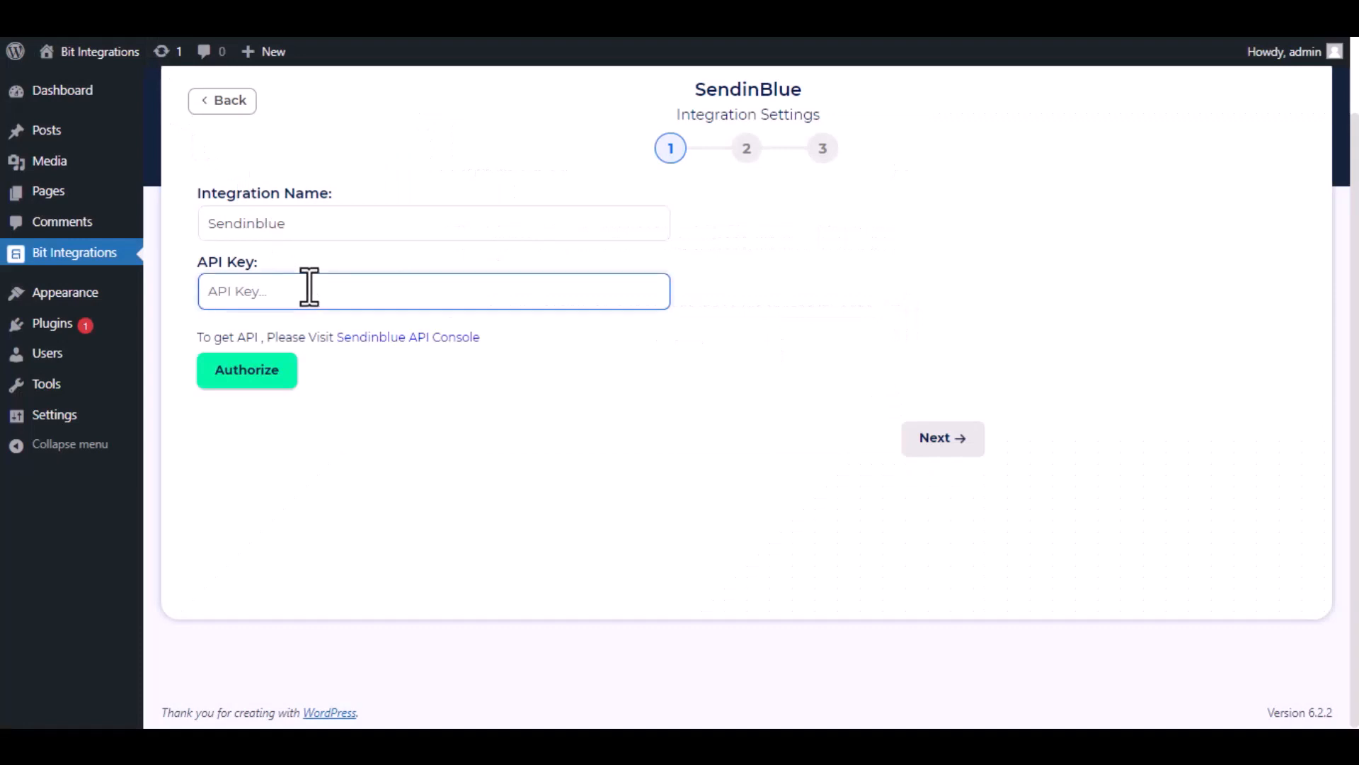
pyautogui.hotkey('ctrl', 'v')
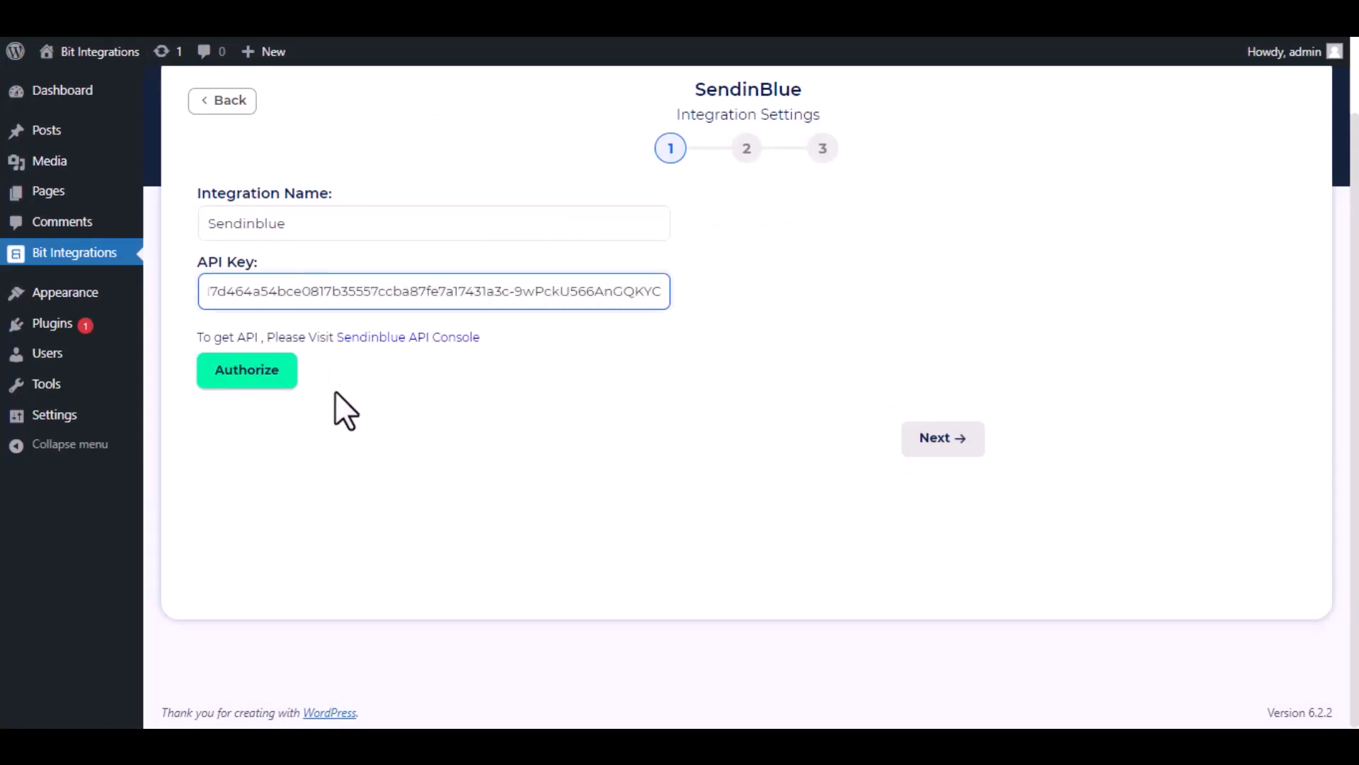
pyautogui.click(262, 372)
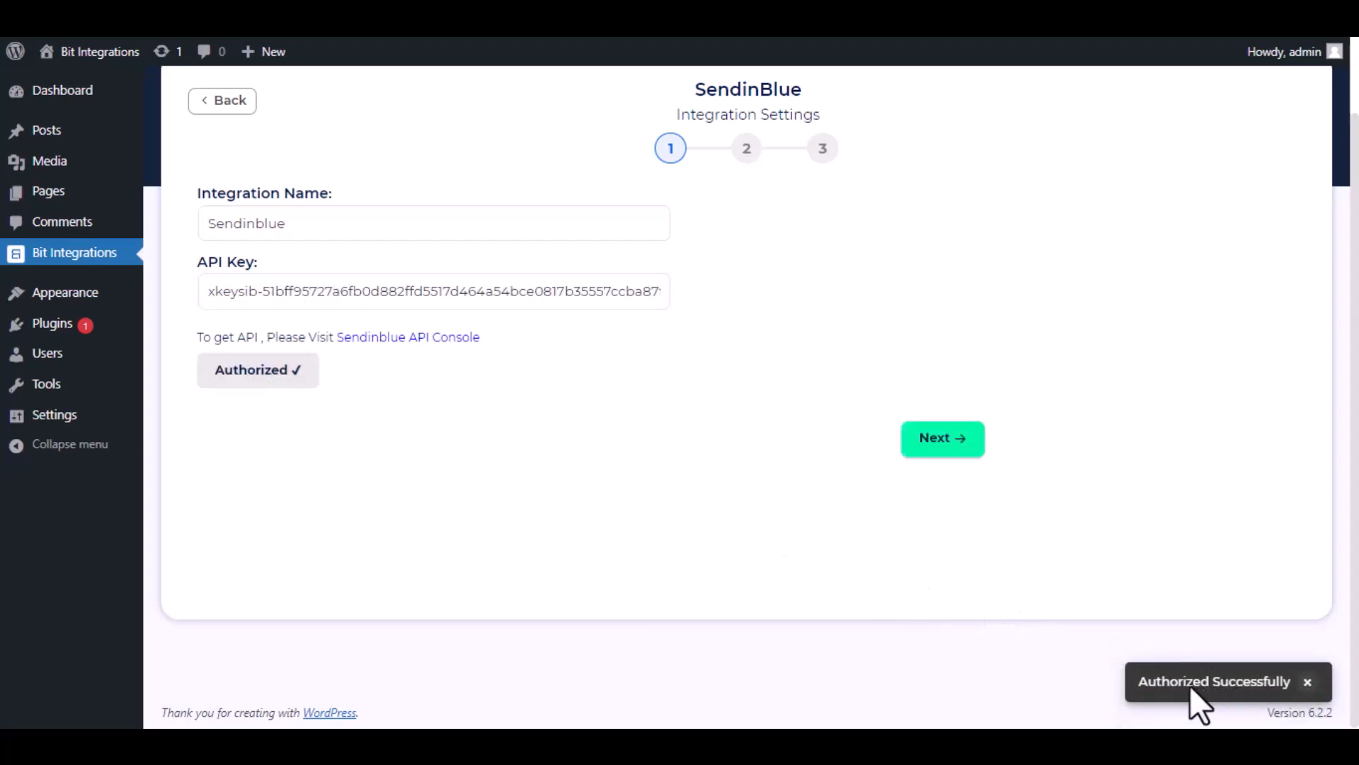
# Continue to the second stage of the SendinBlue integration settings and select the Bit Integrations list.
pyautogui.click(941, 440)
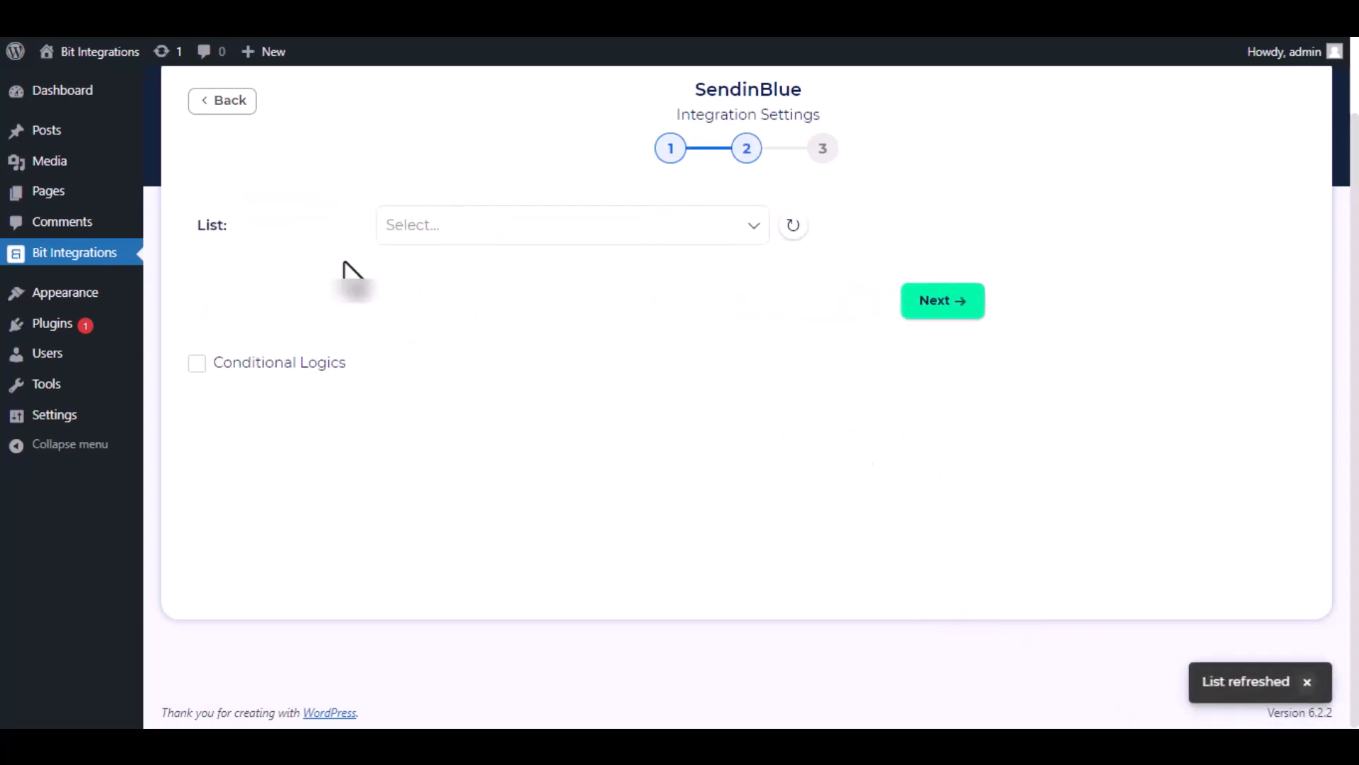
pyautogui.click(503, 239)
pyautogui.click(514, 271)
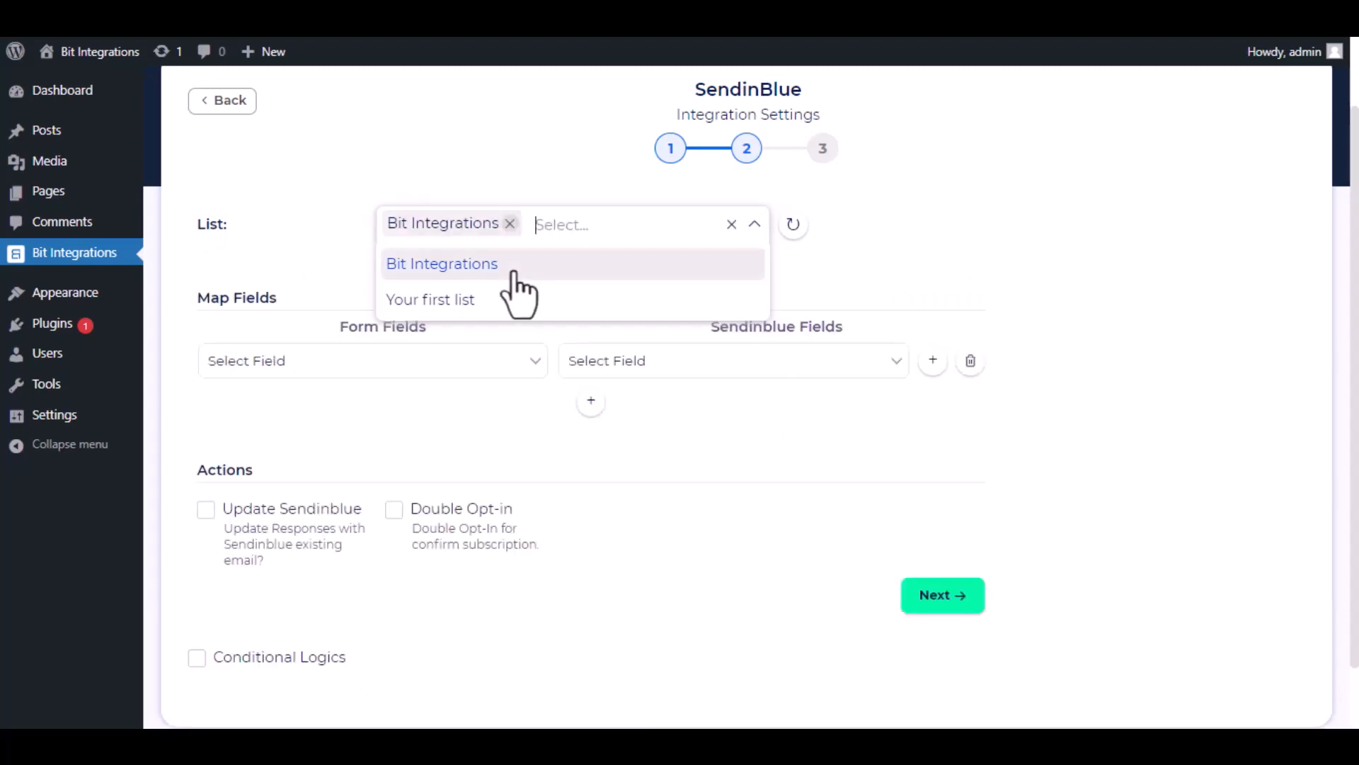
# Map the form's Email field to Sendinblue's Email, and add a mapping of First Name to FIRSTNAME.
pyautogui.click(792, 287)
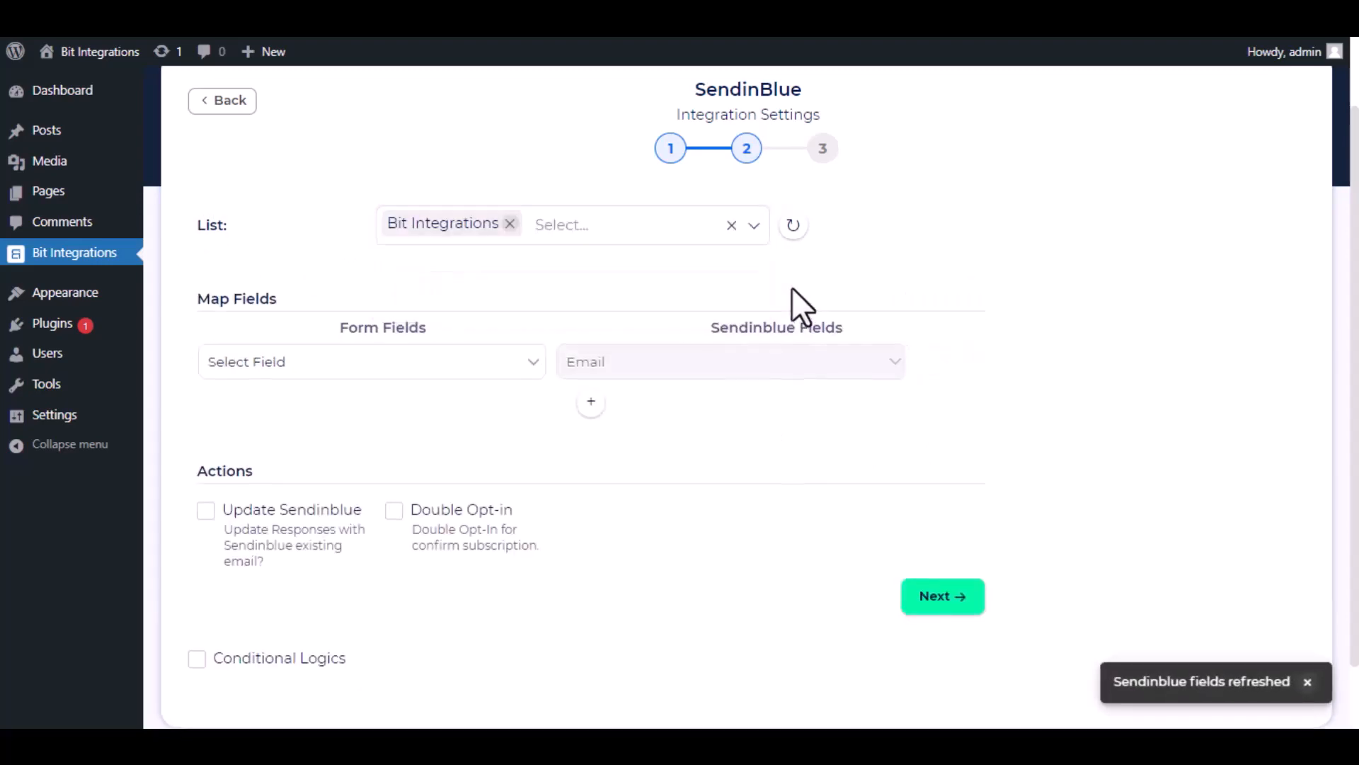
pyautogui.click(484, 364)
pyautogui.click(404, 428)
pyautogui.click(660, 407)
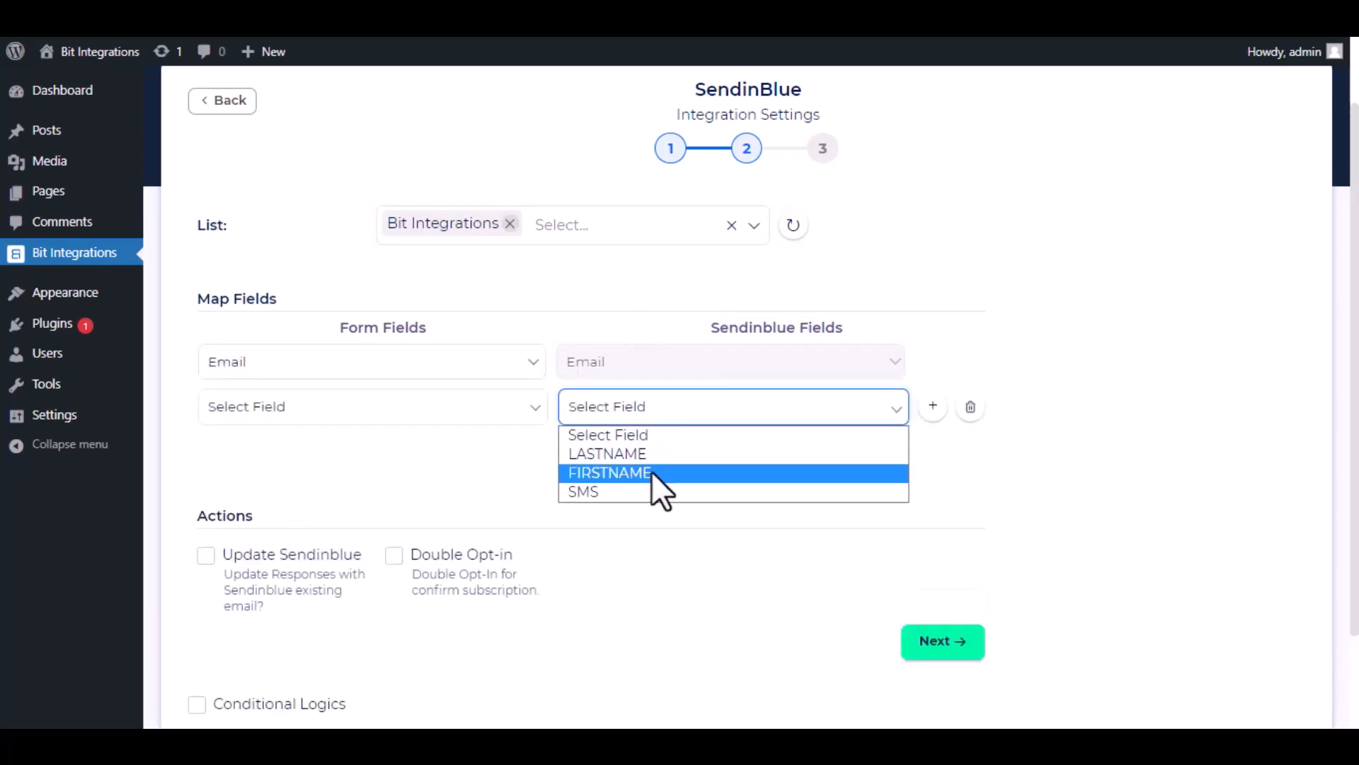
pyautogui.click(651, 471)
pyautogui.click(432, 407)
pyautogui.click(406, 549)
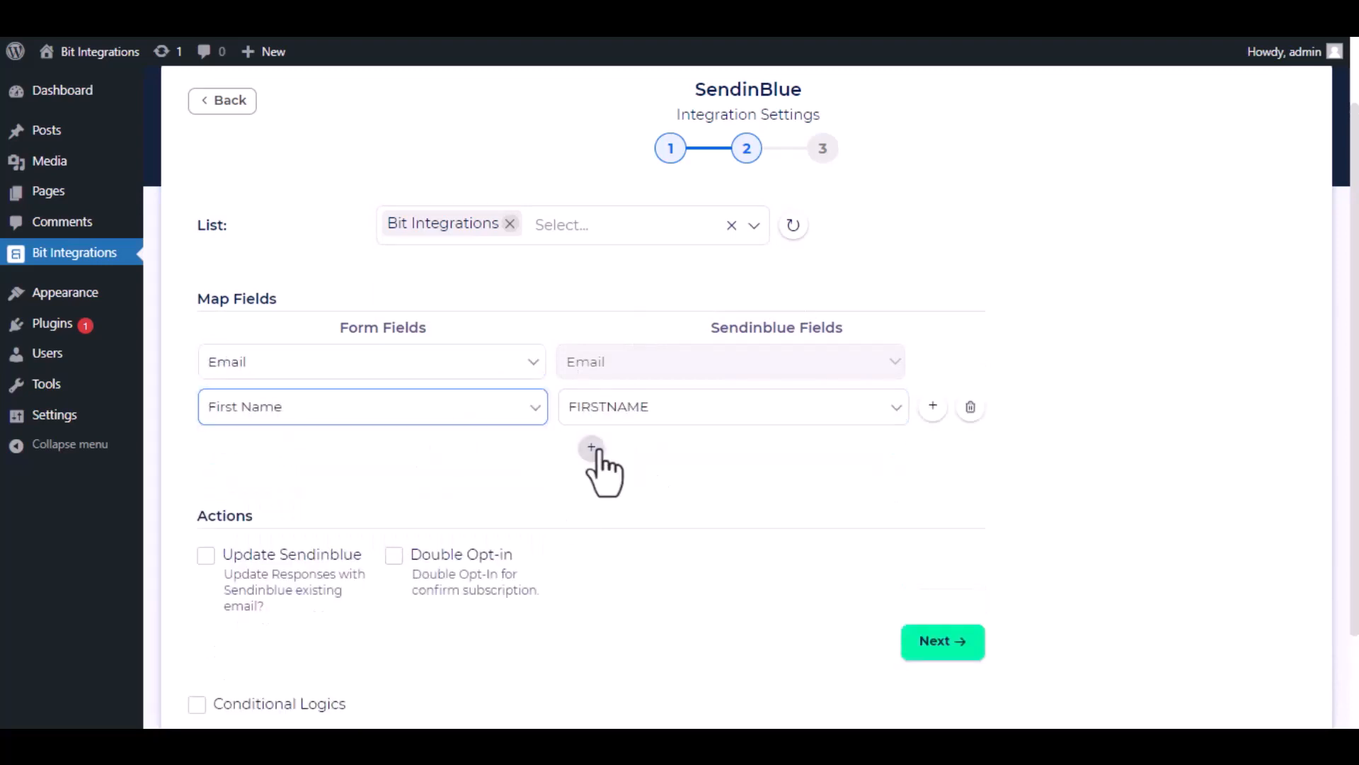
# Add another field mapping that links the form's Last Name to Sendinblue's LASTNAME.
pyautogui.click(591, 446)
pyautogui.click(658, 451)
pyautogui.click(652, 499)
pyautogui.click(421, 453)
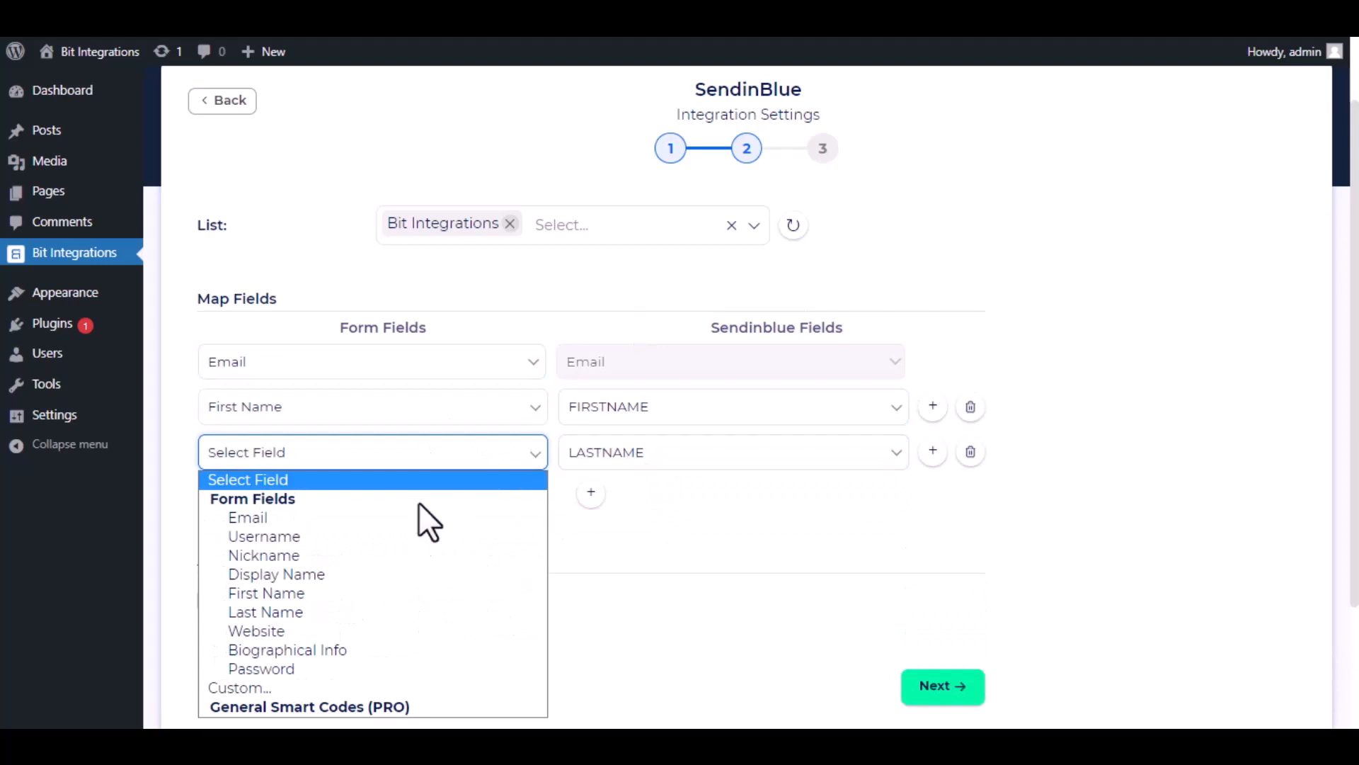
pyautogui.click(387, 610)
pyautogui.scroll(-3, 646, 524)
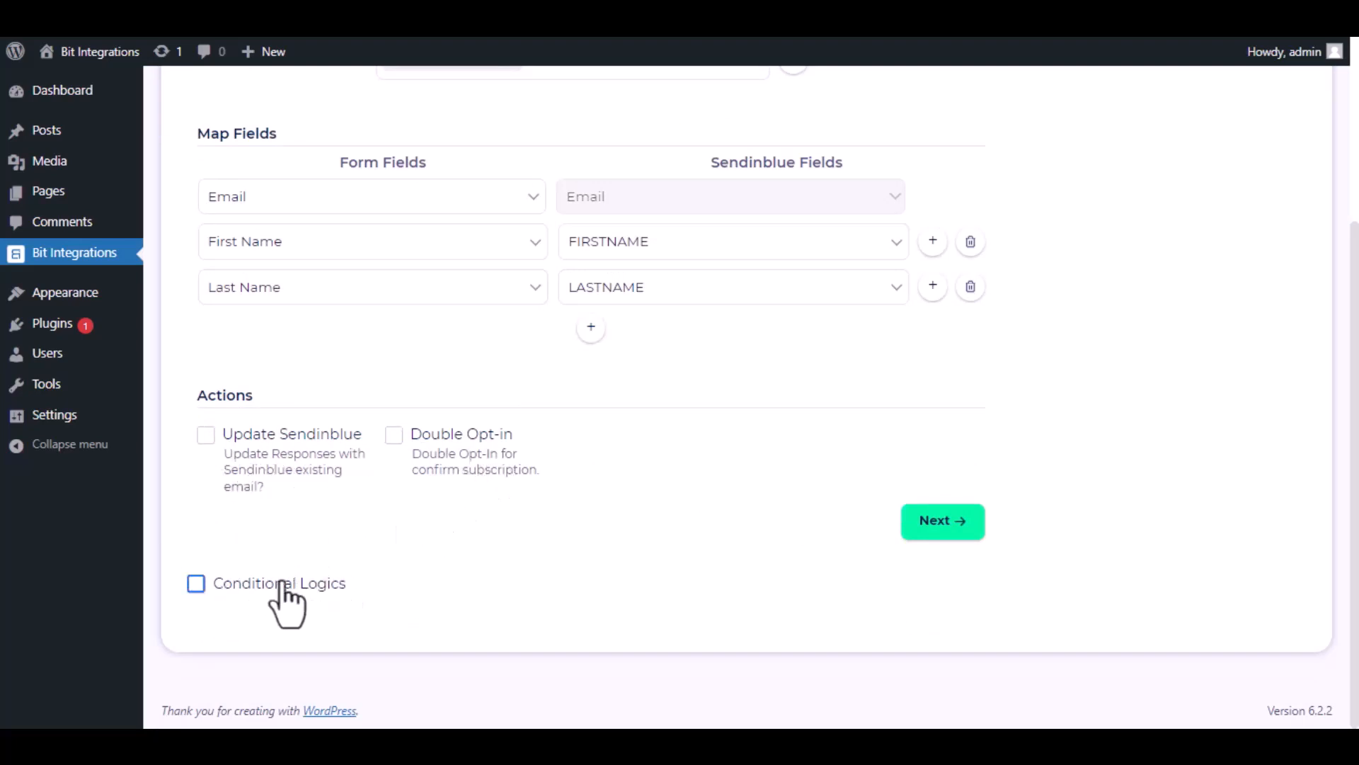
pyautogui.click(196, 584)
pyautogui.scroll(-2, 383, 559)
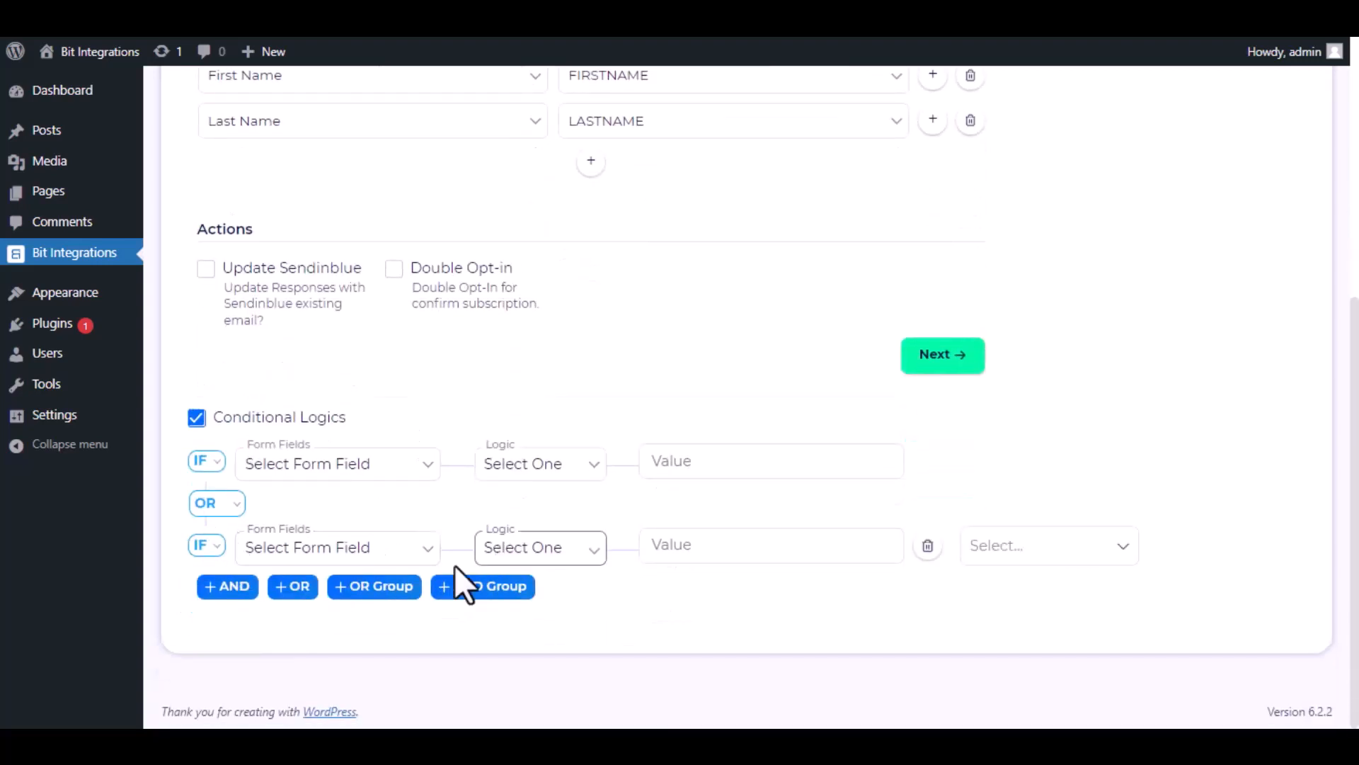
pyautogui.click(196, 419)
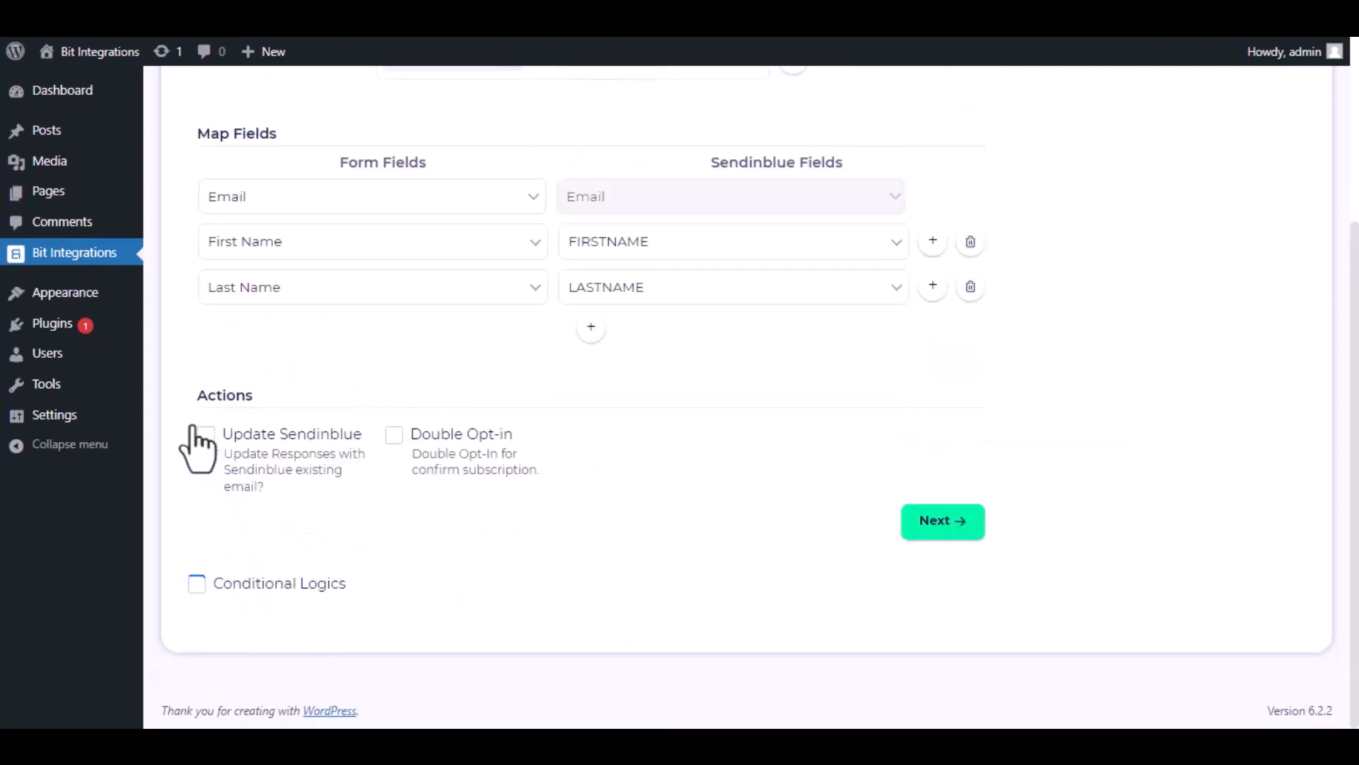
# Continue to the third stage of the SendinBlue integration settings.
pyautogui.click(951, 533)
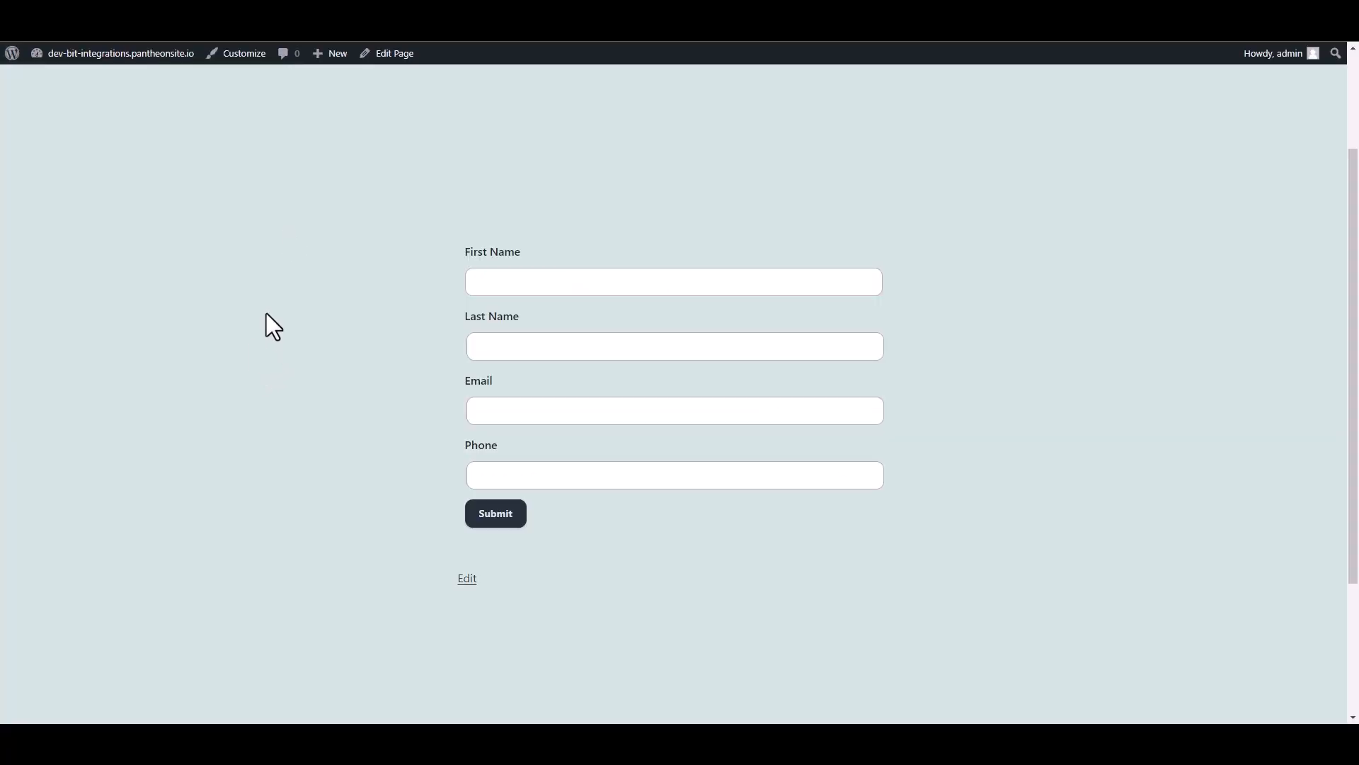
# Submit the opt-in form with first name Bit, last name Integrations, the contact's email address and phone number.
pyautogui.click(612, 281)
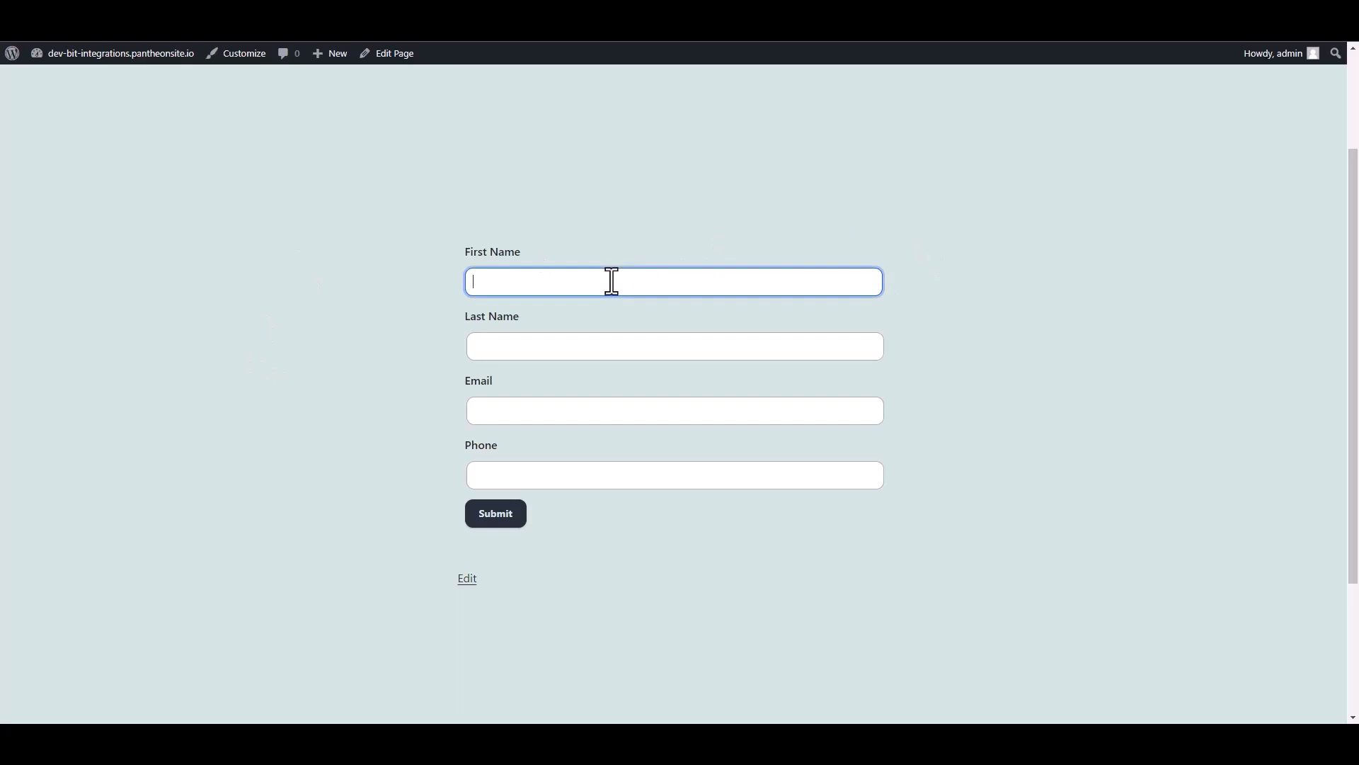
pyautogui.write('Bit')
pyautogui.press('Tab')
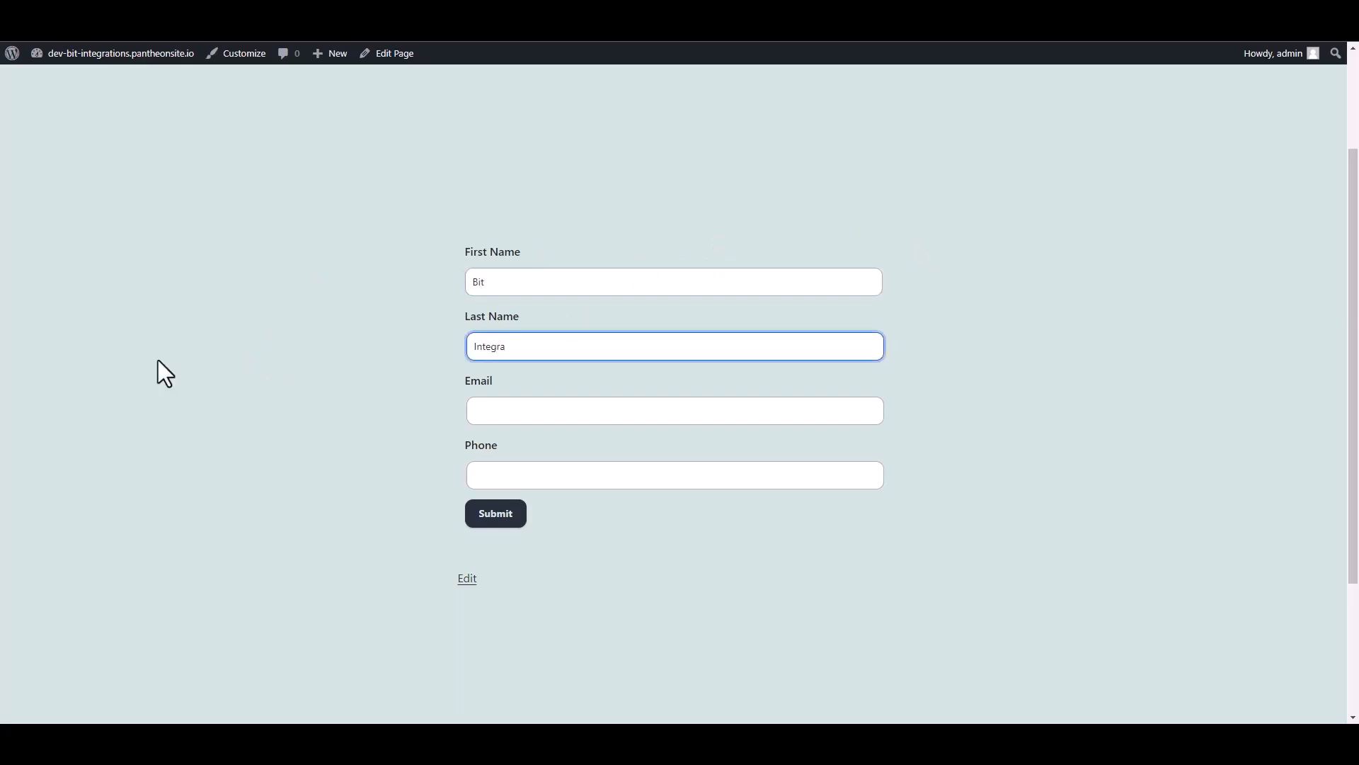
pyautogui.write('Integrations')
pyautogui.click(497, 414)
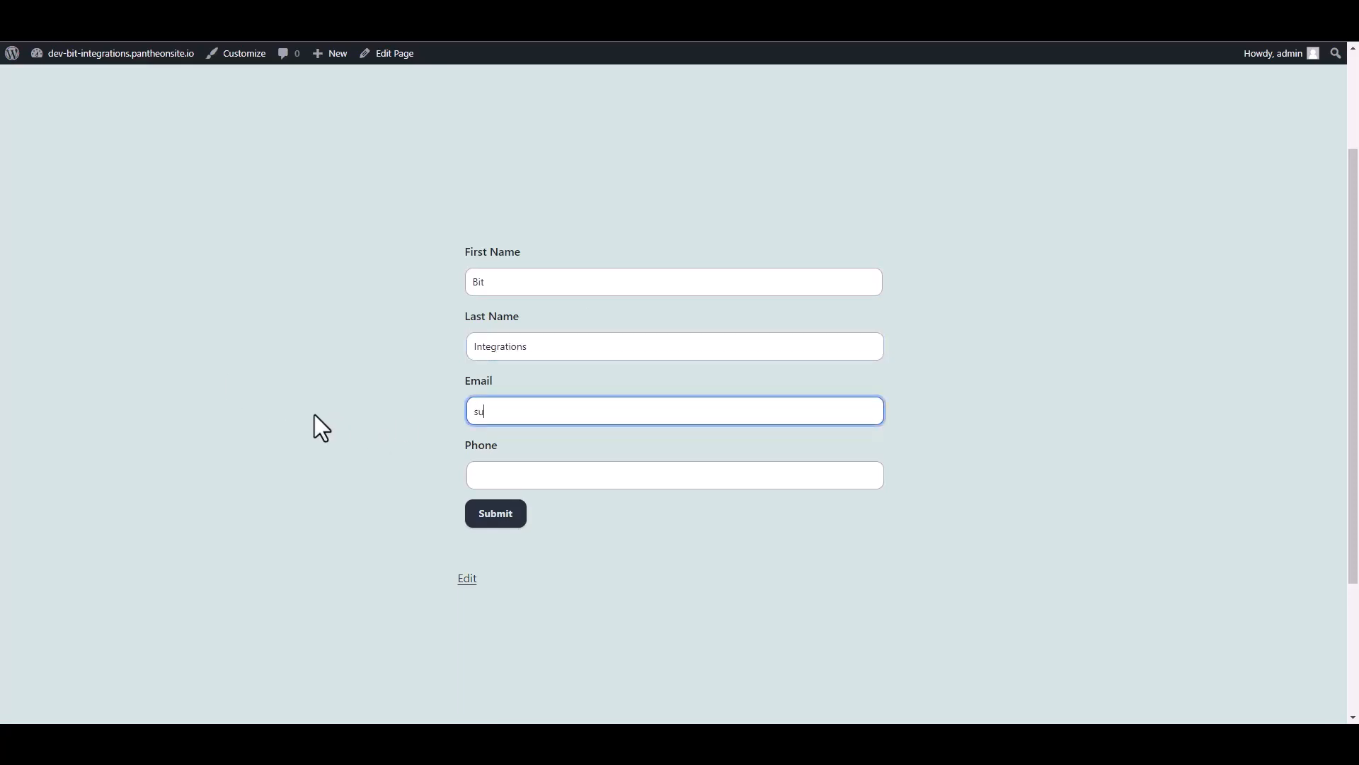
pyautogui.click(495, 473)
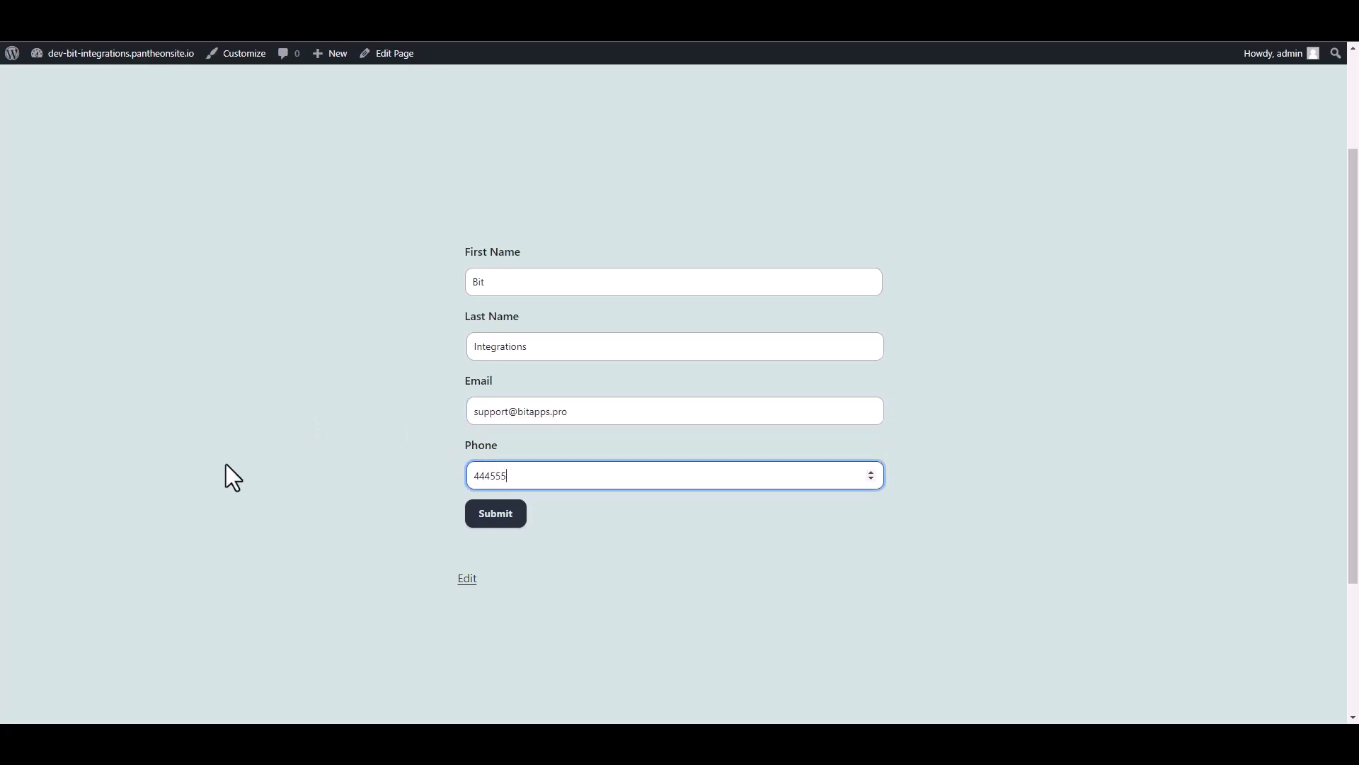
pyautogui.click(499, 512)
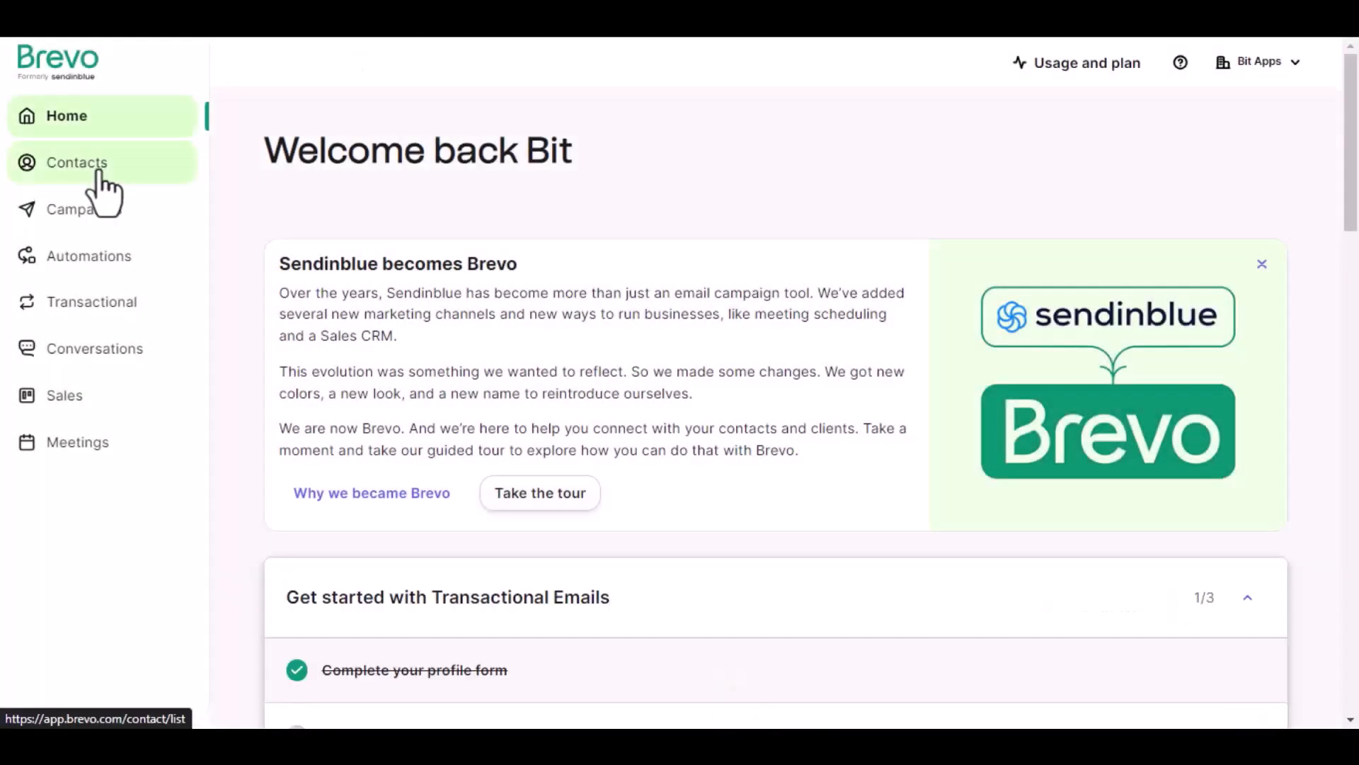
# Switch to Brevo and open the Bit Integrations list's contacts to check for the submitted form entry.
pyautogui.click(100, 175)
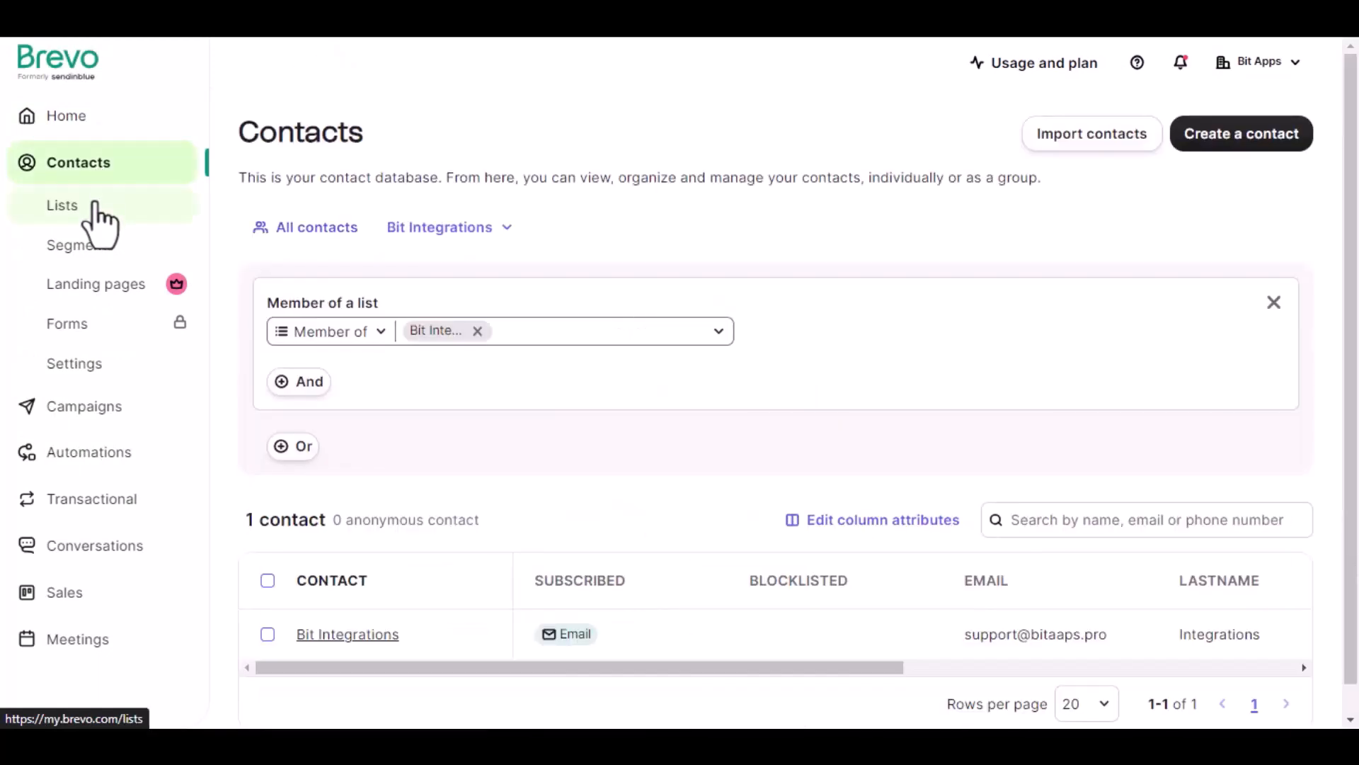
pyautogui.click(94, 205)
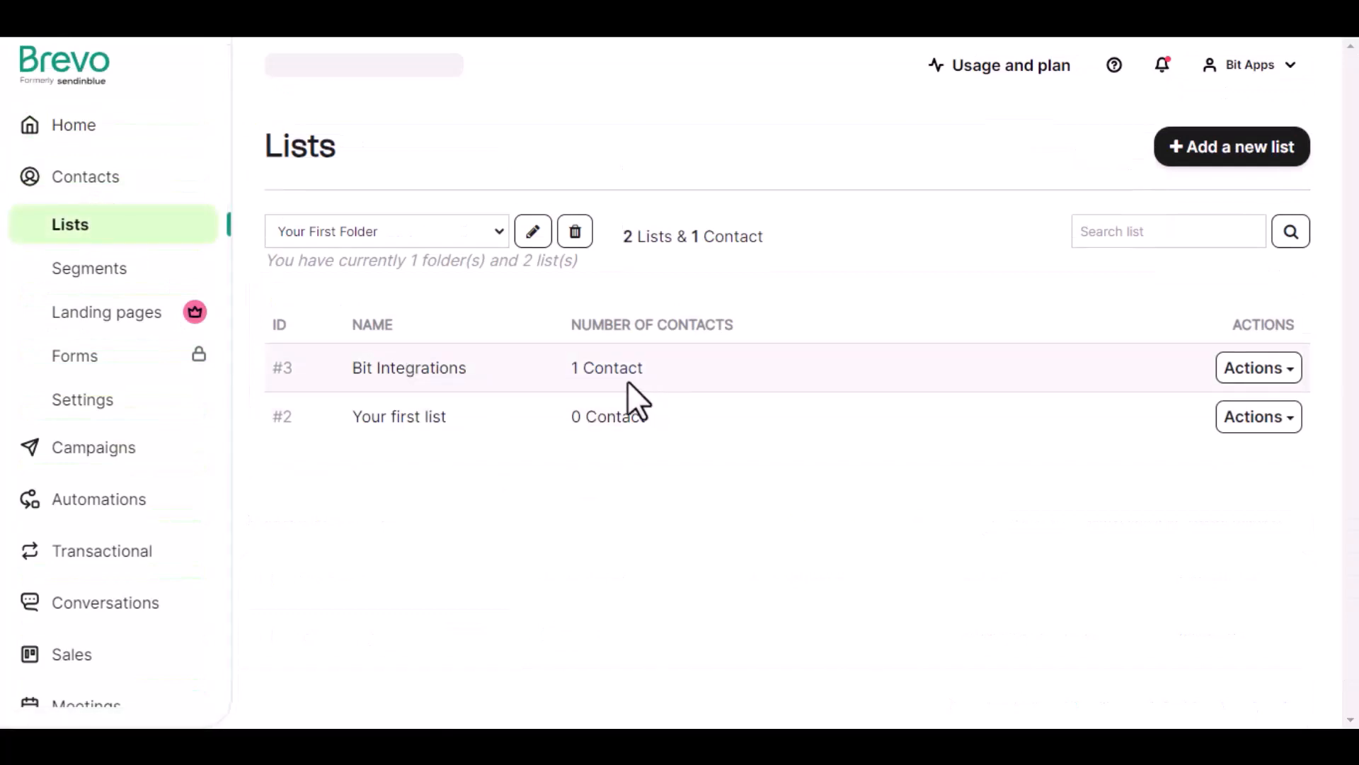
pyautogui.click(609, 368)
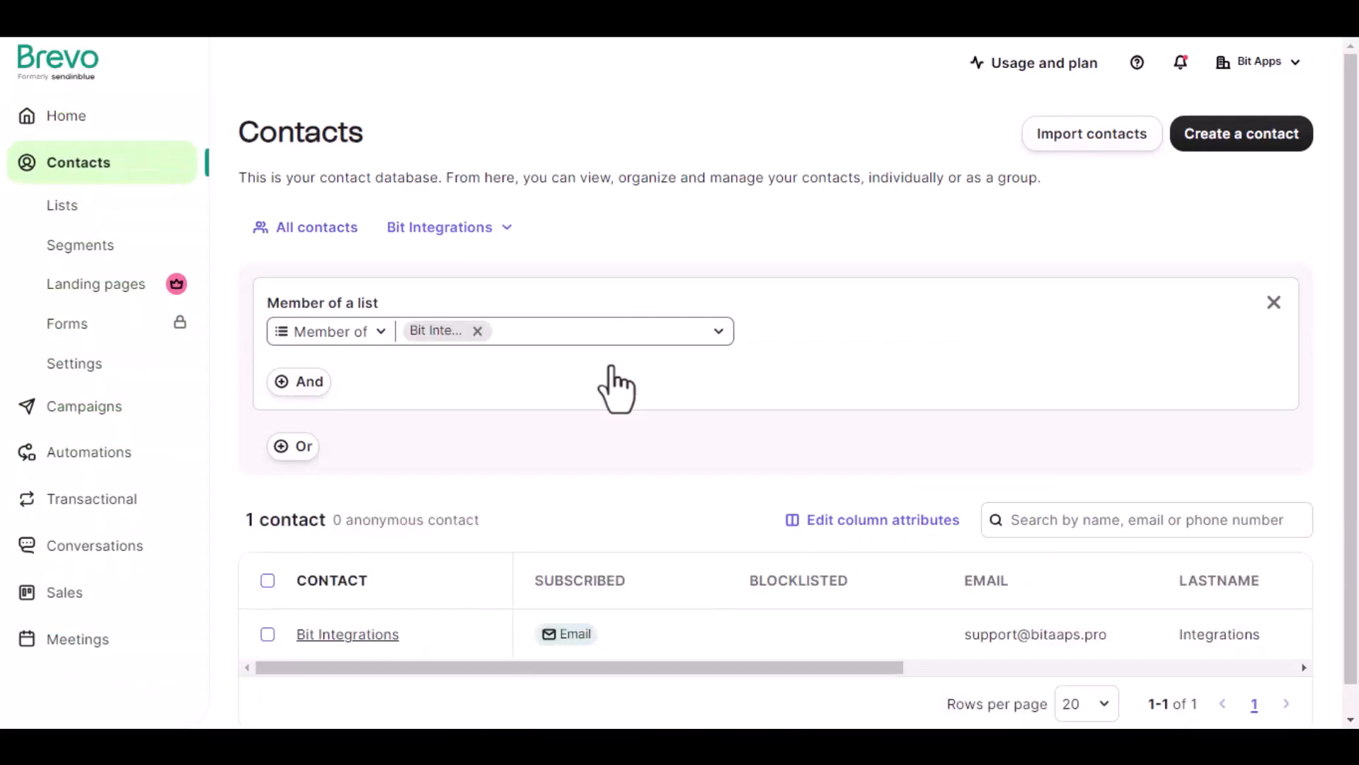
pyautogui.scroll(-1, 609, 396)
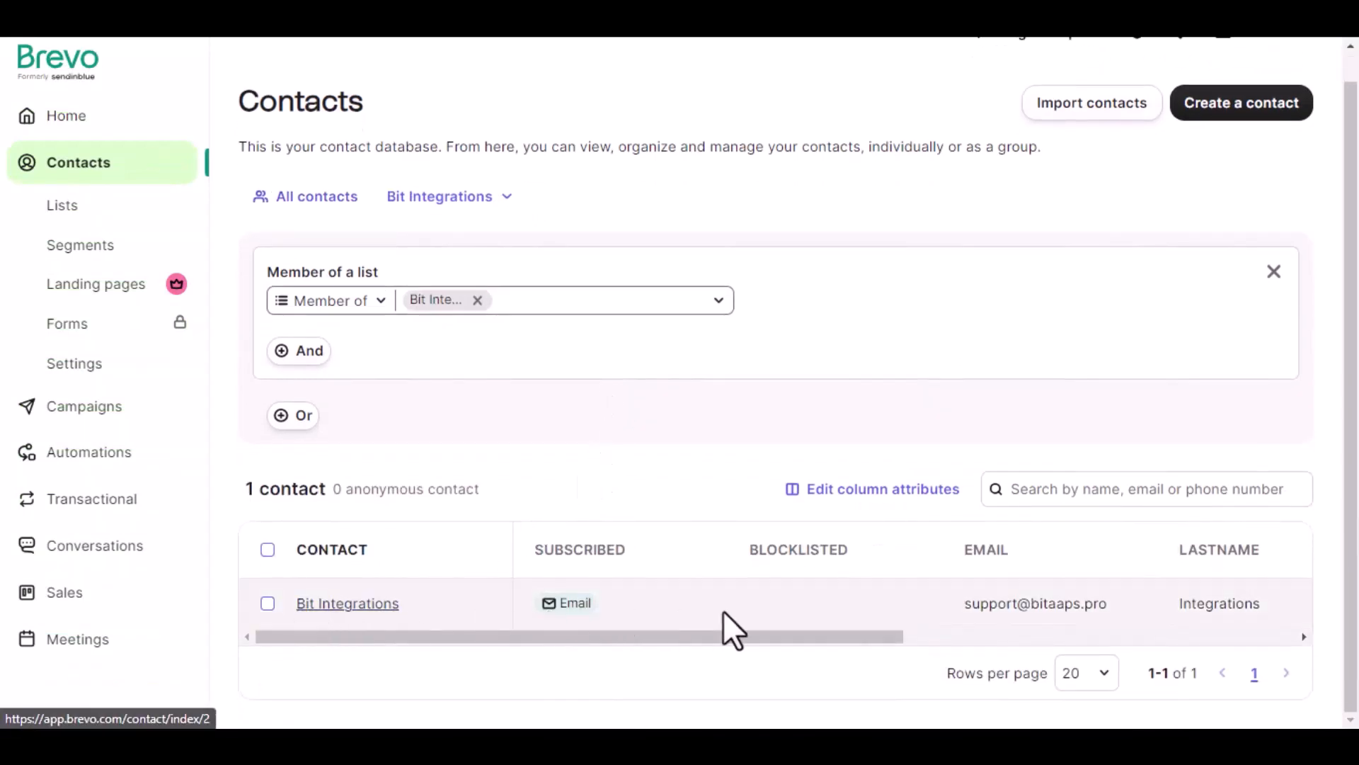